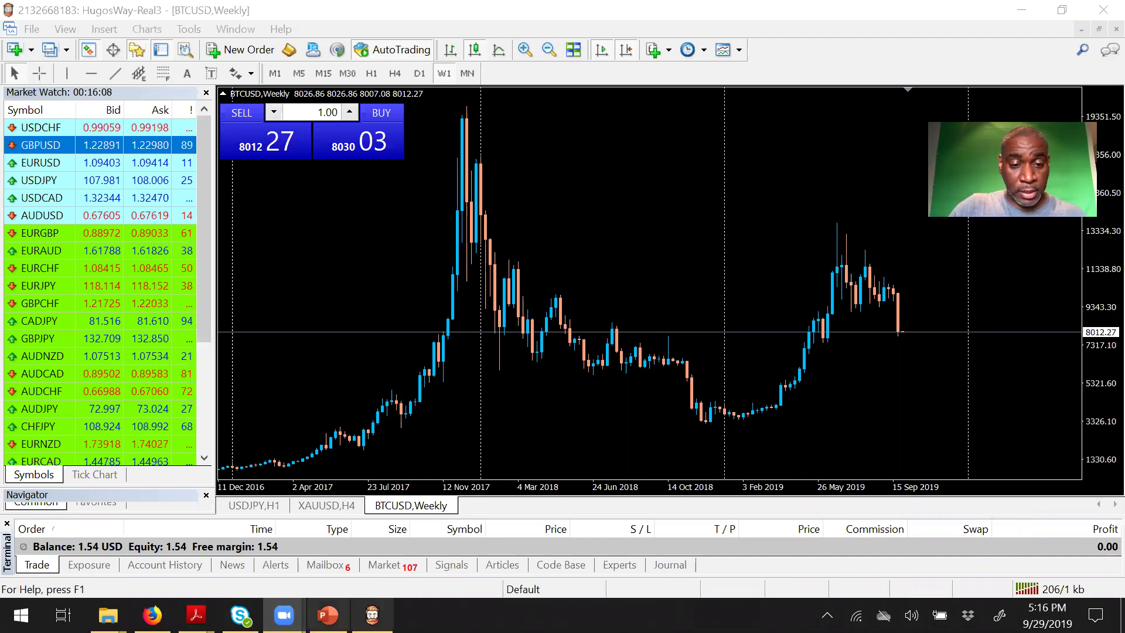
Step: Switch from the MT4 BTCUSD weekly chart to the IM Academy login page in Firefox
{"action": "left_click", "coordinate": [152, 614]}
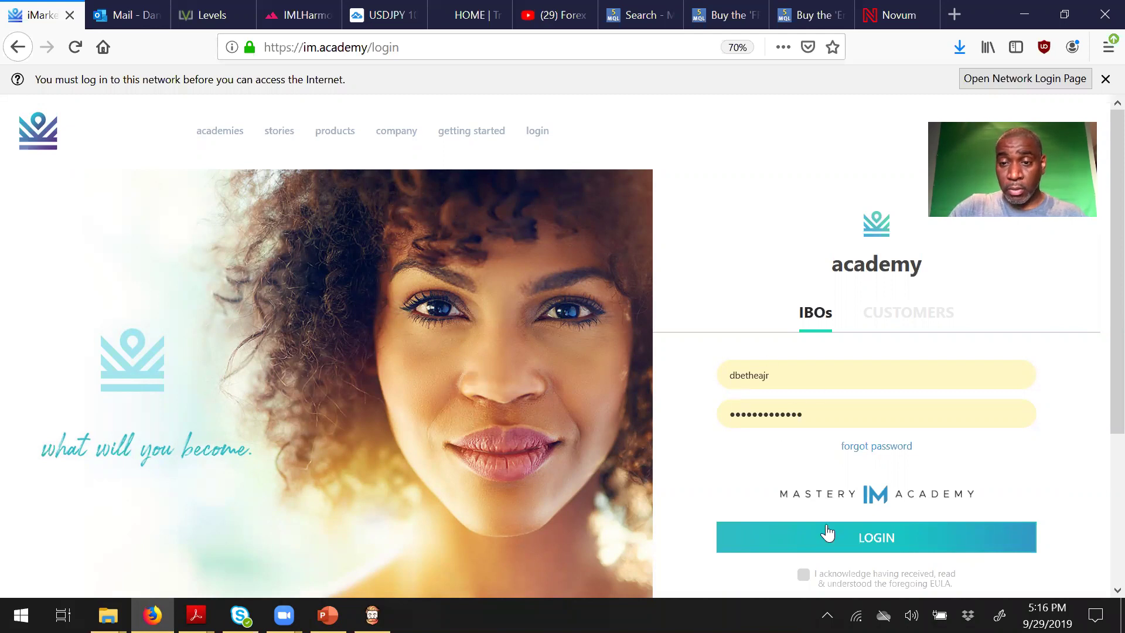
Step: Log in to the IM Academy back office
{"action": "left_click", "coordinate": [851, 545]}
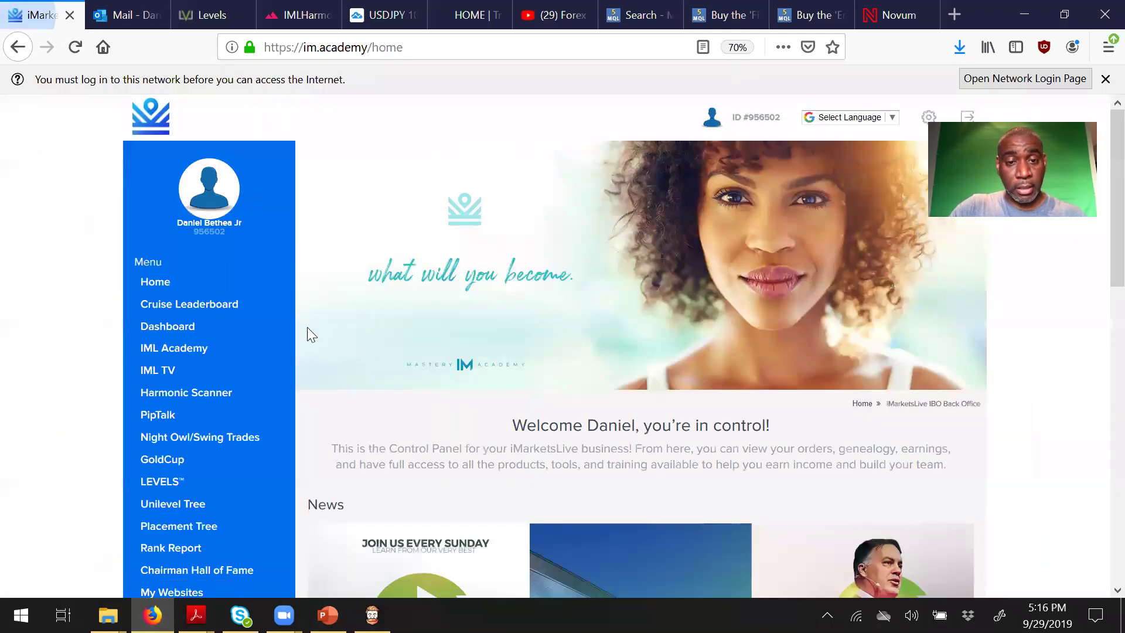
{"action": "scroll", "coordinate": [403, 424], "scroll_direction": "down", "scroll_amount": 3}
{"action": "scroll", "coordinate": [402, 422], "scroll_direction": "down", "scroll_amount": 2}
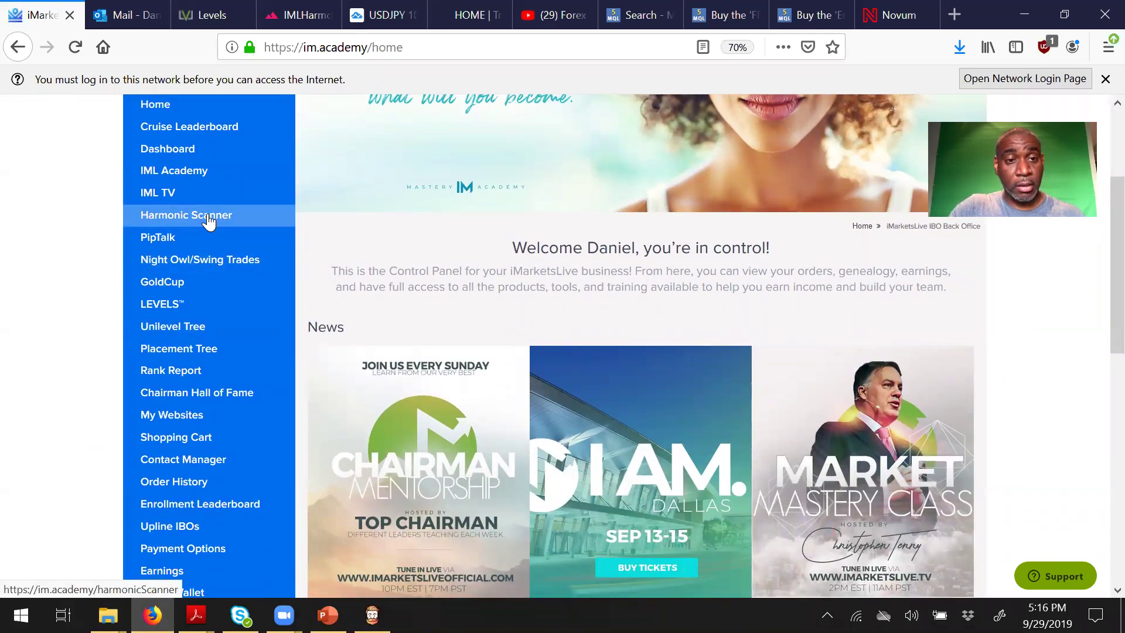
Step: Open the Harmonic Scanner page and scroll to the MT4 Harmonic Scanner (Windows) download
{"action": "left_click", "coordinate": [209, 221]}
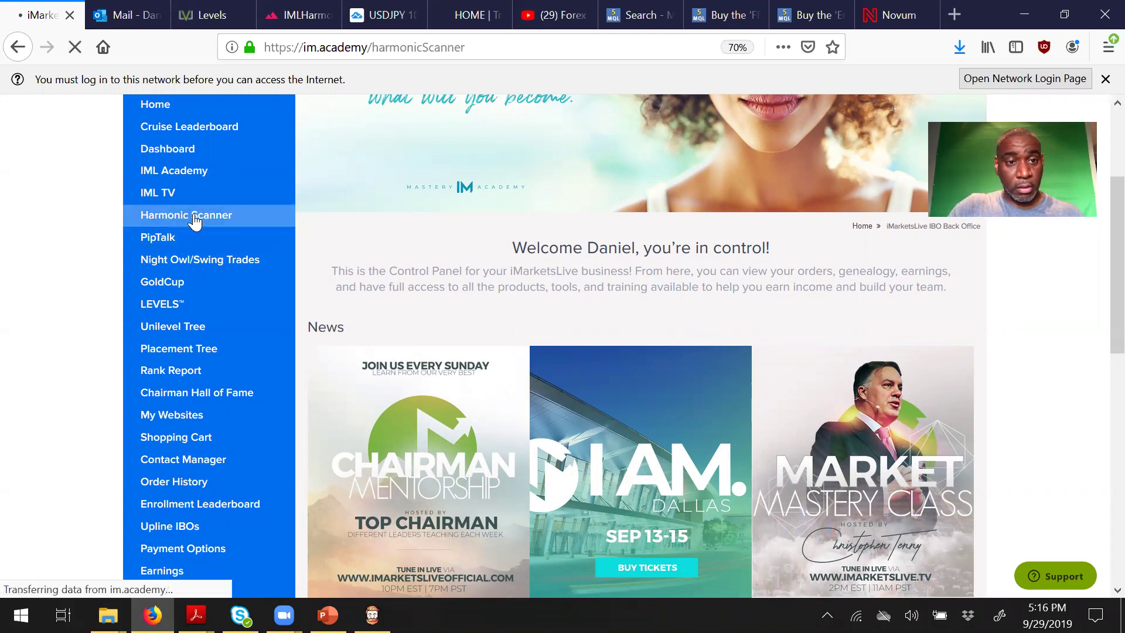
{"action": "scroll", "coordinate": [530, 444], "scroll_direction": "down", "scroll_amount": 5}
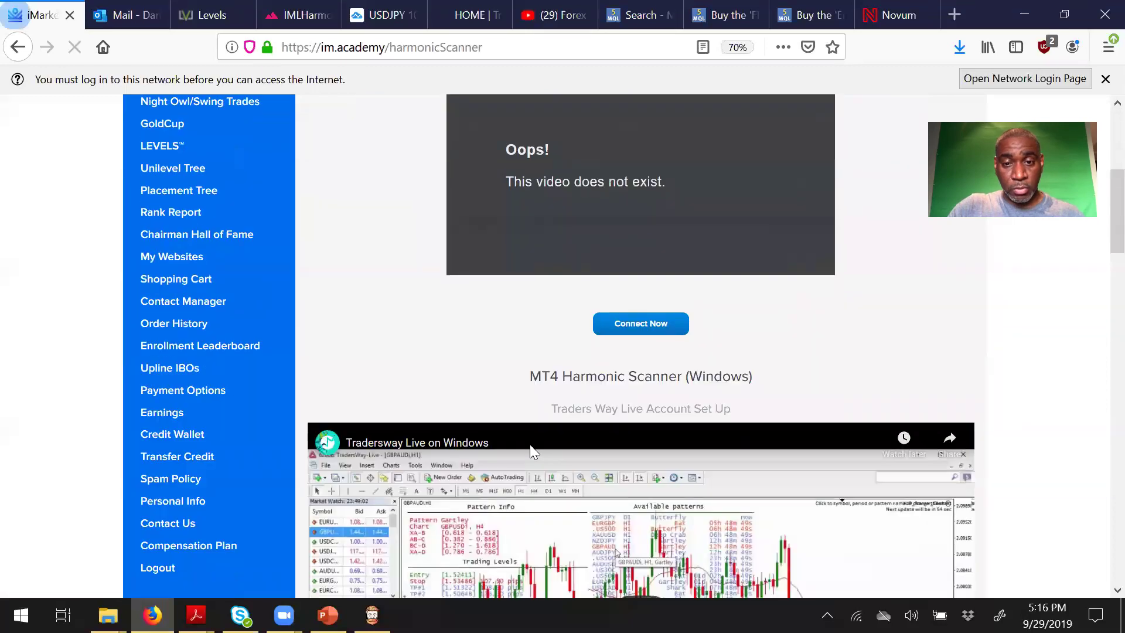
{"action": "scroll", "coordinate": [529, 444], "scroll_direction": "down", "scroll_amount": 3}
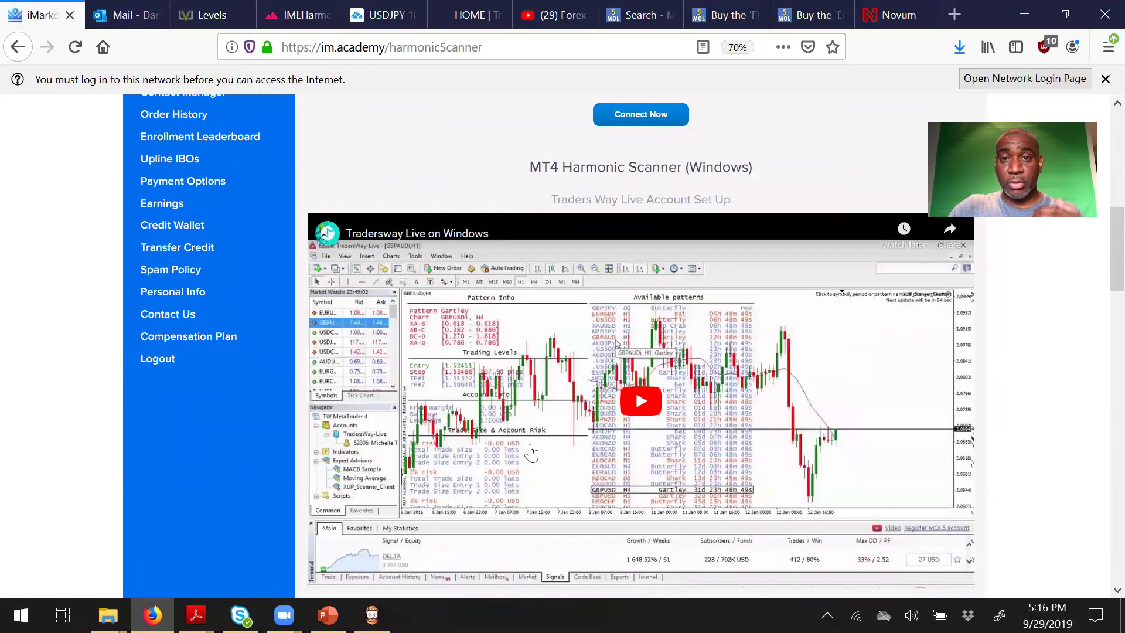
{"action": "scroll", "coordinate": [530, 446], "scroll_direction": "down", "scroll_amount": 3}
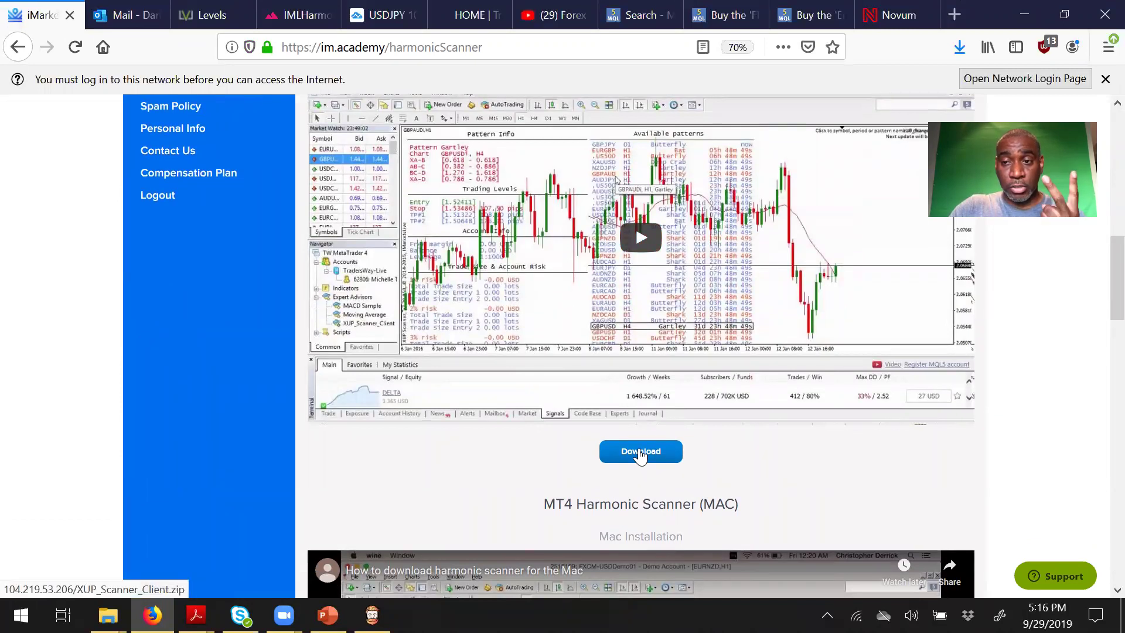
Step: Download XUP_Scanner_Client.zip and open it with Windows Explorer
{"action": "left_click", "coordinate": [640, 453]}
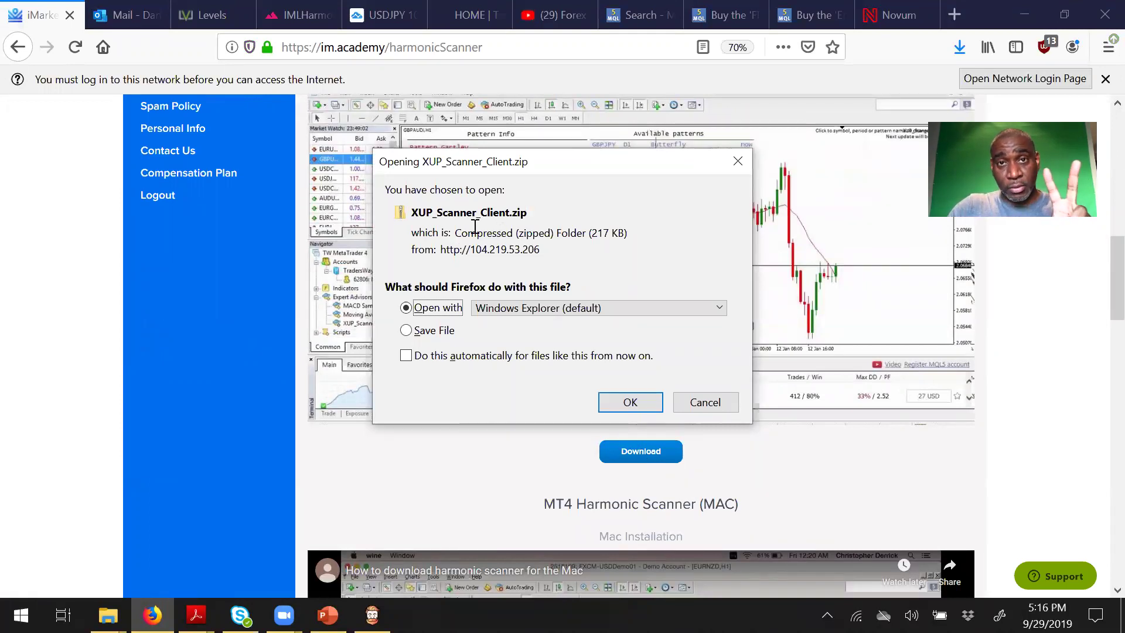
{"action": "left_click", "coordinate": [615, 403]}
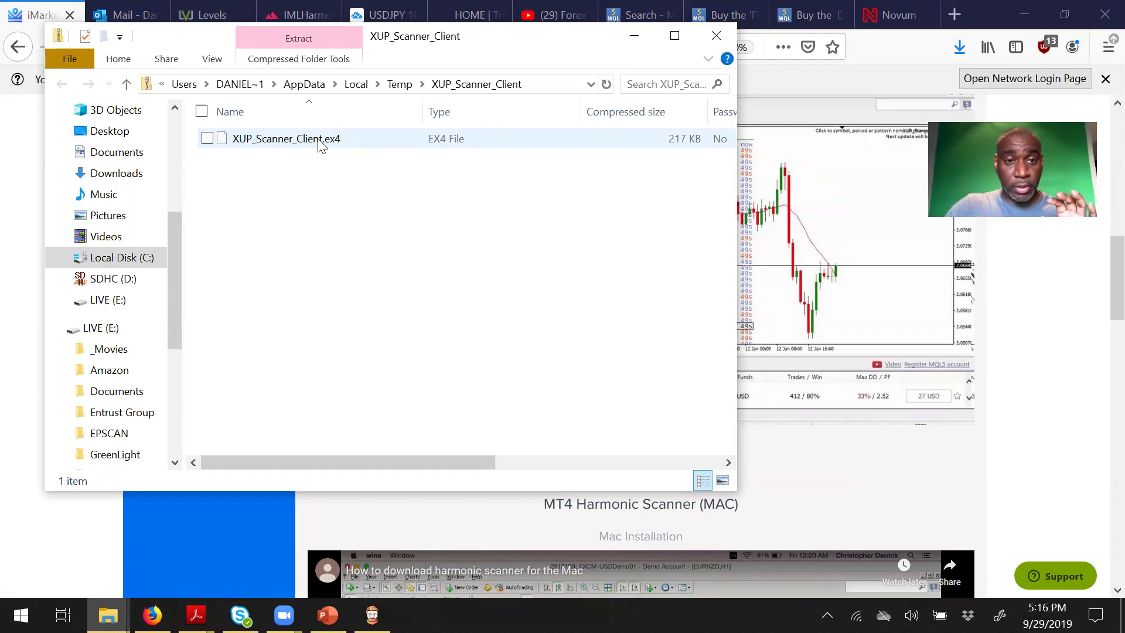
Step: Copy XUP_Scanner_Client.ex4, minimize its folder window, and return to MetaTrader 4
{"action": "left_click", "coordinate": [320, 145]}
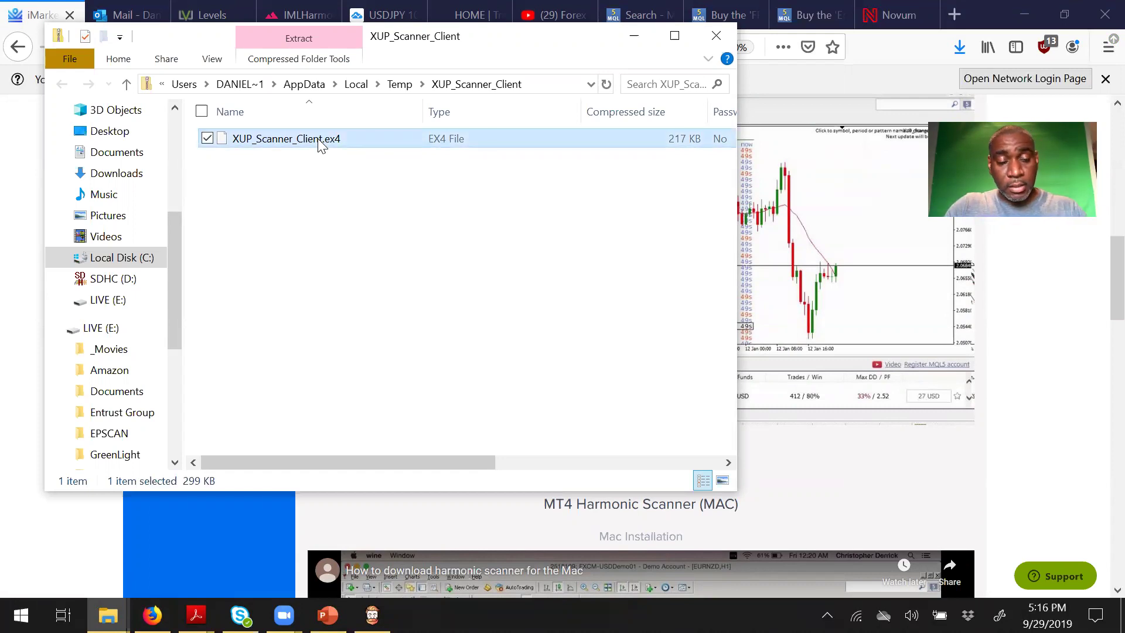
{"action": "right_click", "coordinate": [281, 140]}
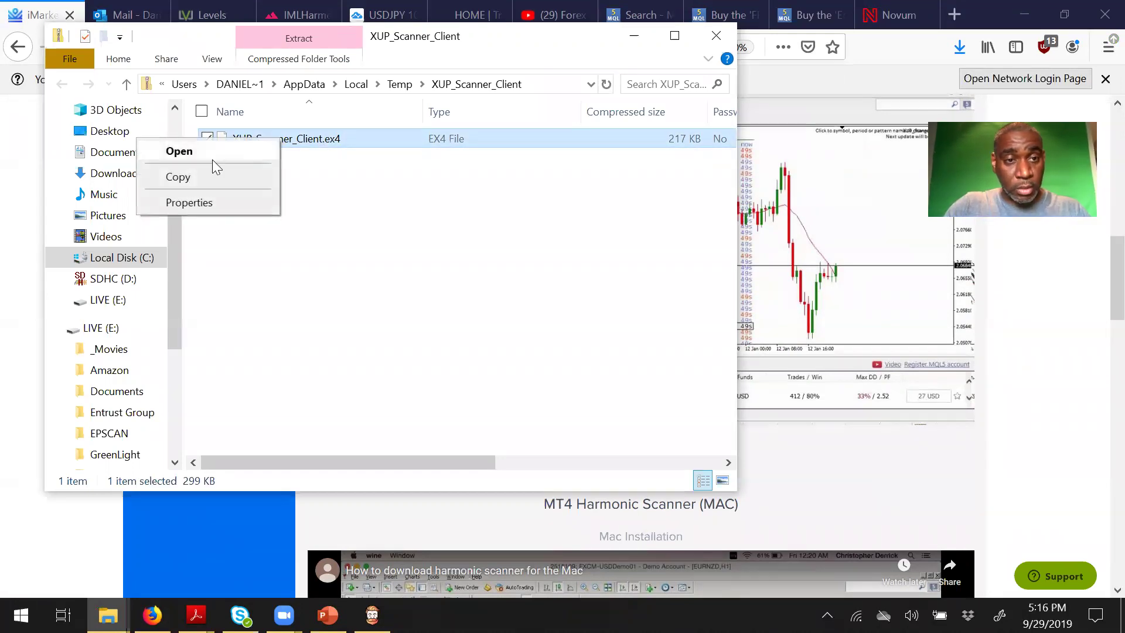
{"action": "left_click", "coordinate": [178, 177]}
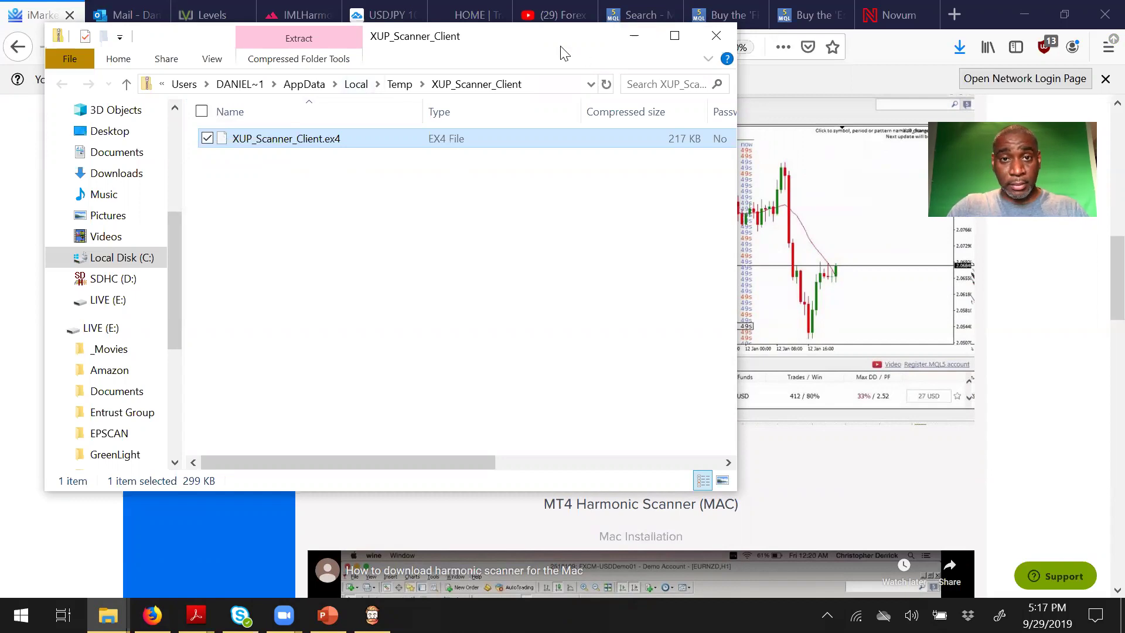
{"action": "left_click_drag", "start_coordinate": [562, 47], "coordinate": [593, 168]}
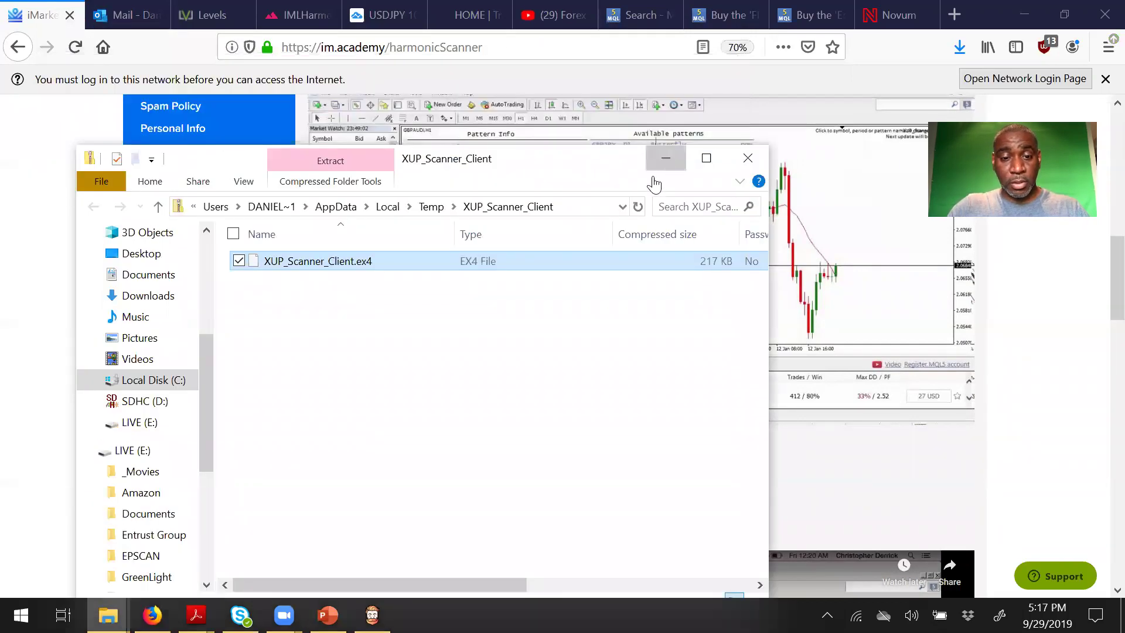
{"action": "left_click", "coordinate": [658, 167]}
{"action": "key", "text": "alt+Tab"}
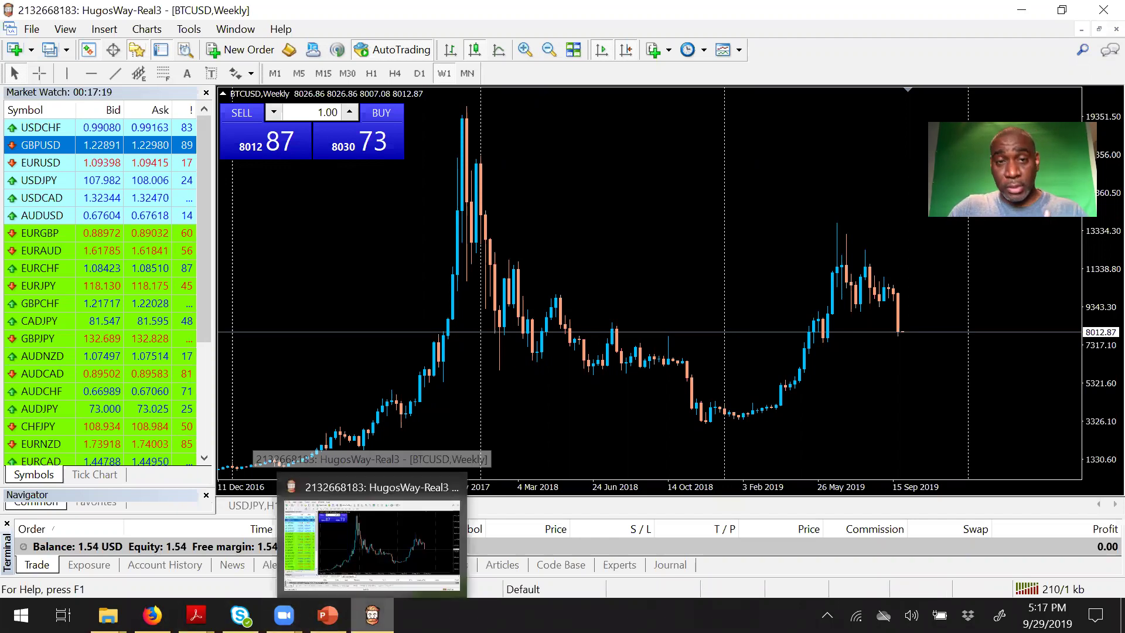
Step: Read the supported-broker list in the Outlook support reply, then minimize the browser
{"action": "left_click", "coordinate": [372, 615]}
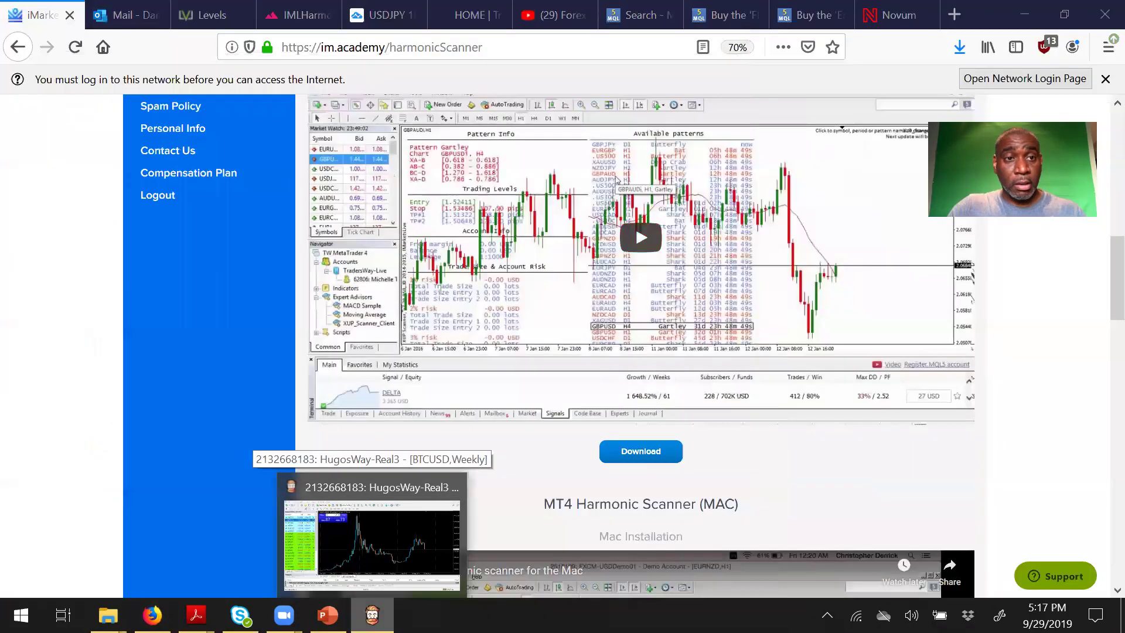
{"action": "left_click", "coordinate": [135, 18]}
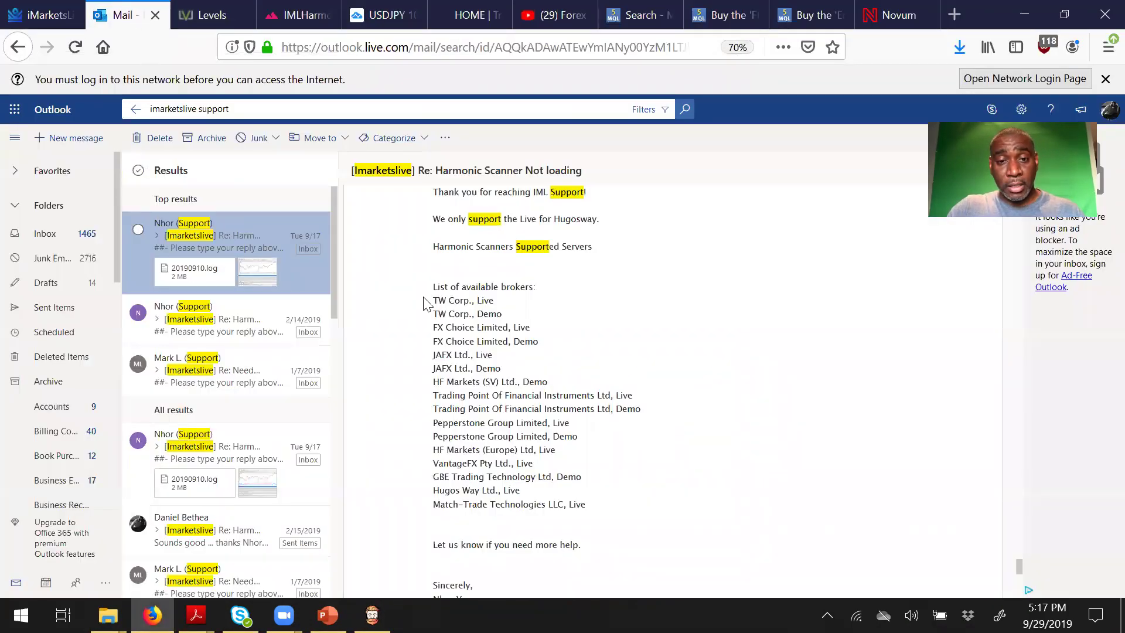
{"action": "left_click_drag", "start_coordinate": [429, 304], "coordinate": [606, 512]}
{"action": "left_click", "coordinate": [605, 512]}
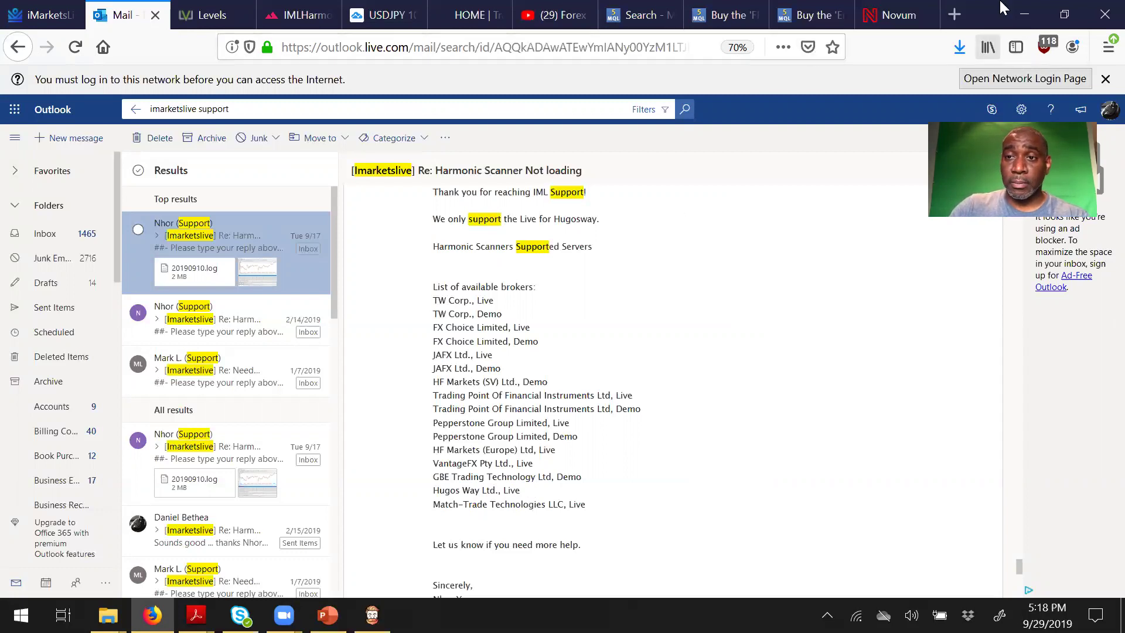
{"action": "left_click", "coordinate": [1027, 19]}
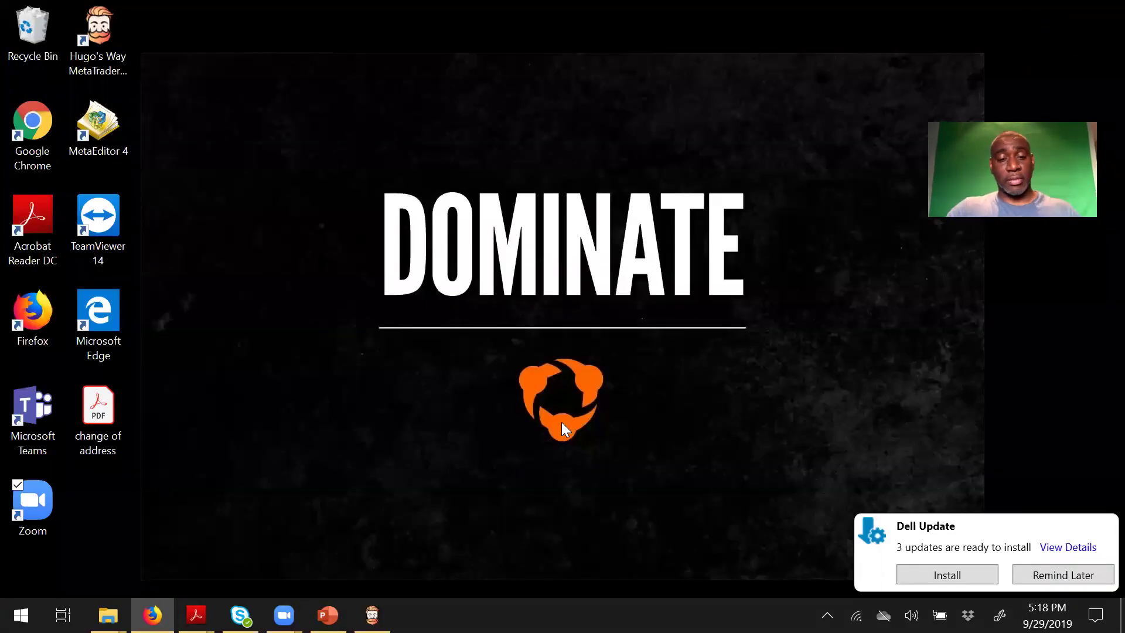
Step: Open MetaTrader 4's data folder at MQL4\Experts via File > Open Data Folder
{"action": "left_click", "coordinate": [372, 615]}
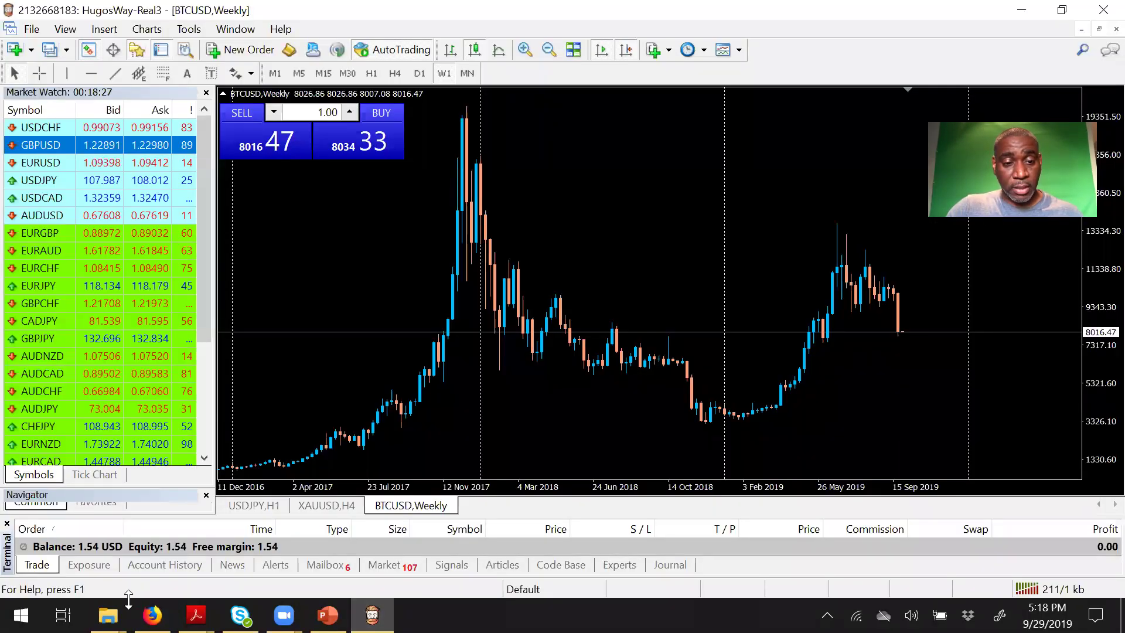
{"action": "mouse_move", "coordinate": [108, 615]}
{"action": "left_click", "coordinate": [378, 564]}
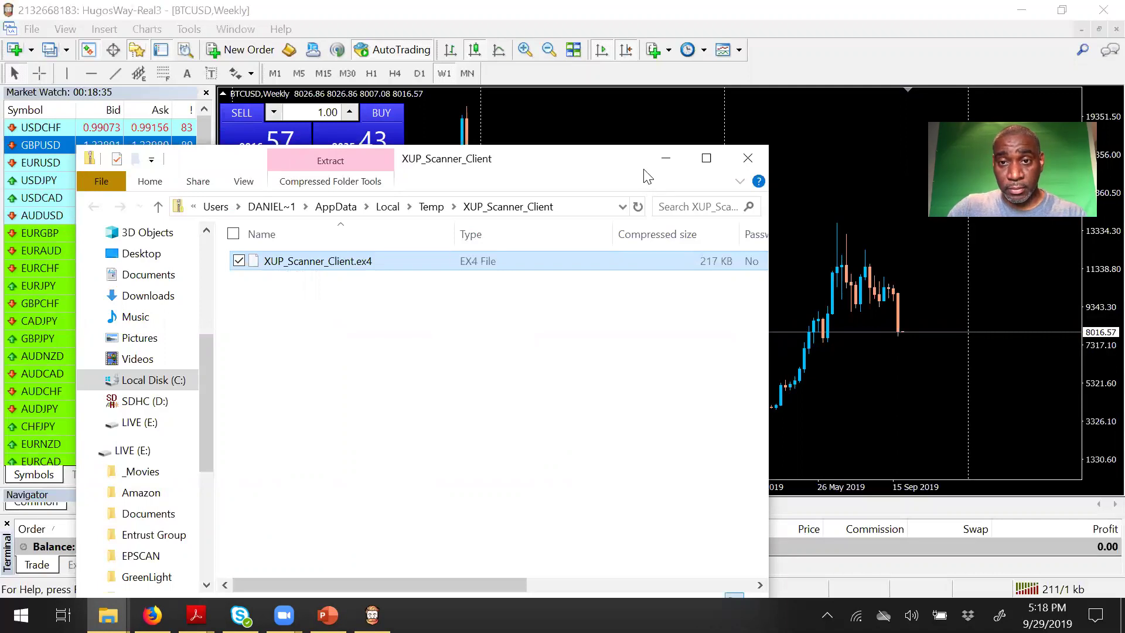
{"action": "left_click", "coordinate": [666, 158]}
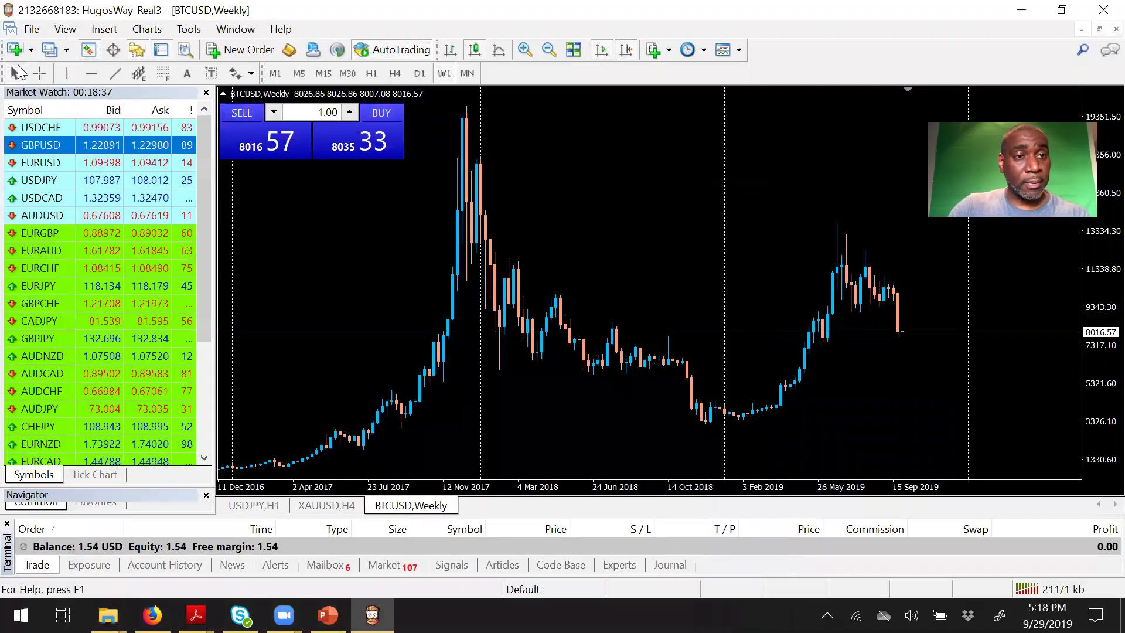
{"action": "left_click", "coordinate": [32, 29]}
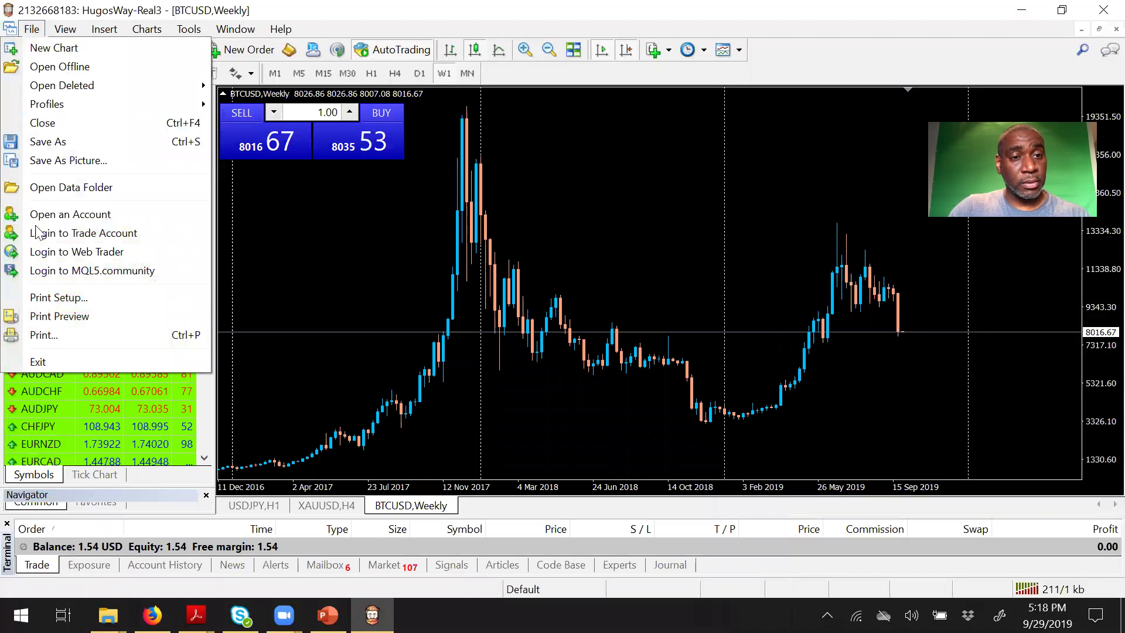
{"action": "left_click", "coordinate": [104, 189]}
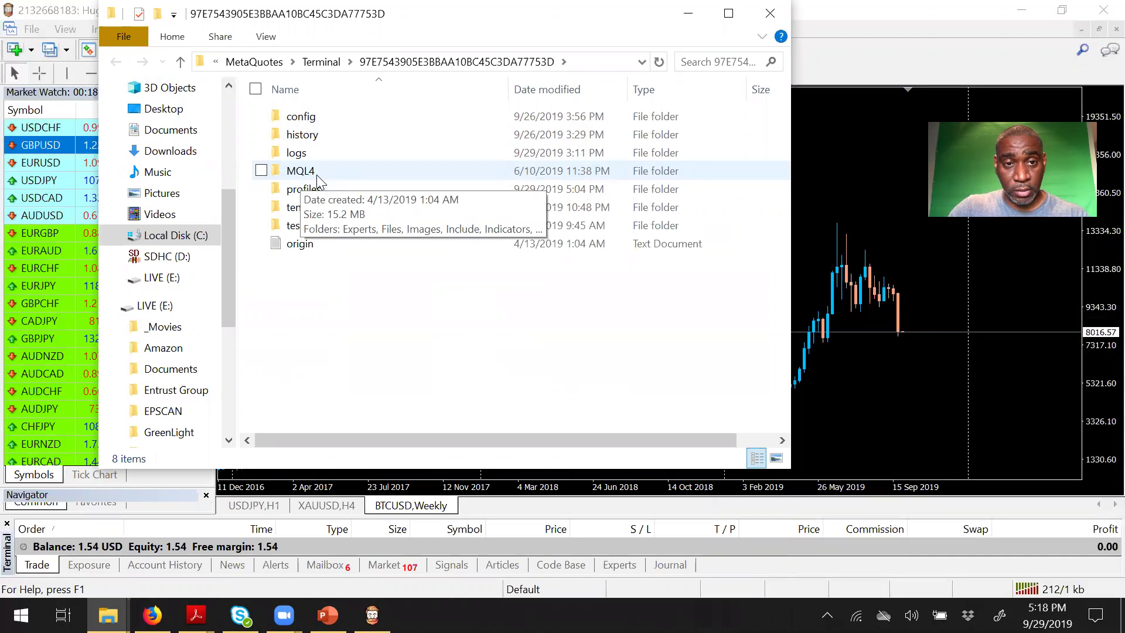
{"action": "double_click", "coordinate": [300, 171]}
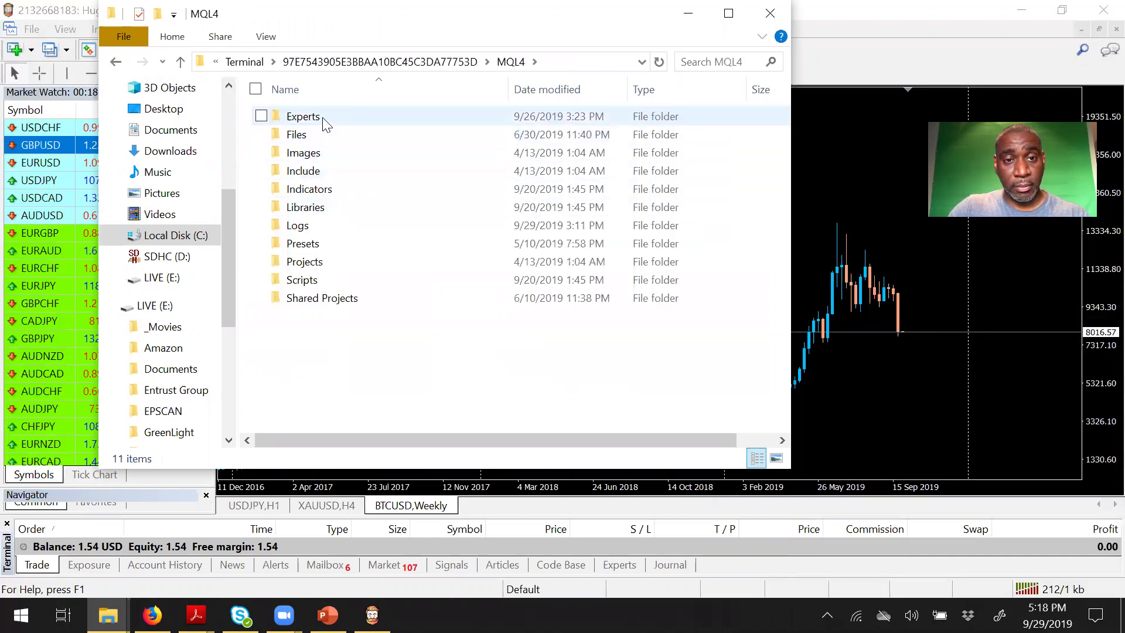
{"action": "double_click", "coordinate": [325, 121]}
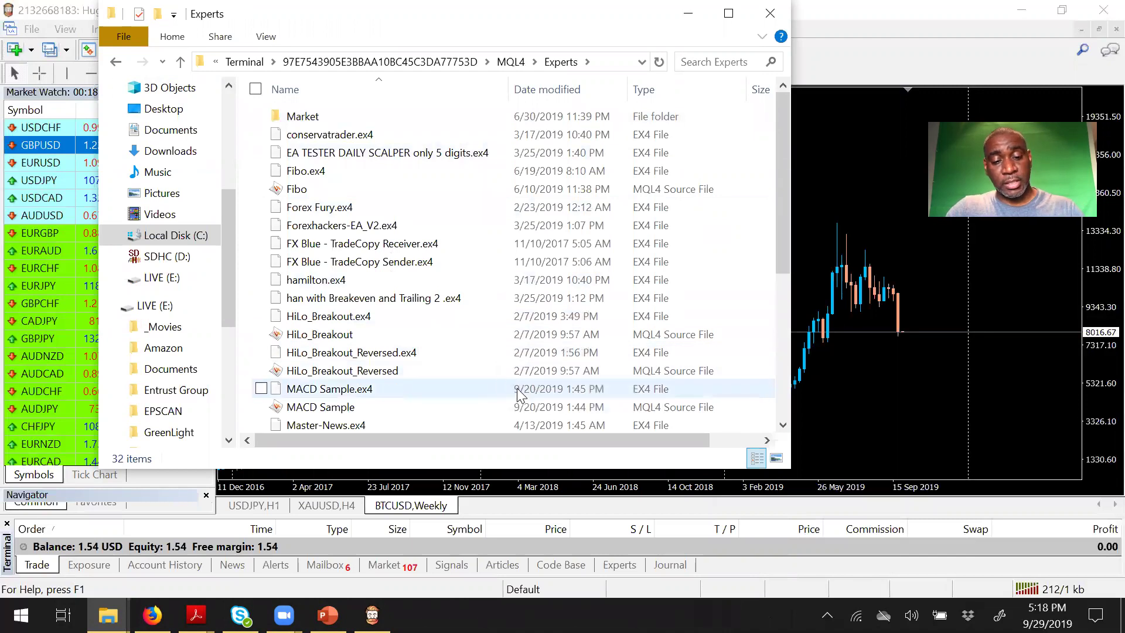
Step: Paste XUP_Scanner_Client.ex4 into Experts, choose Skip this file, and close Explorer
{"action": "key", "text": "ctrl+v"}
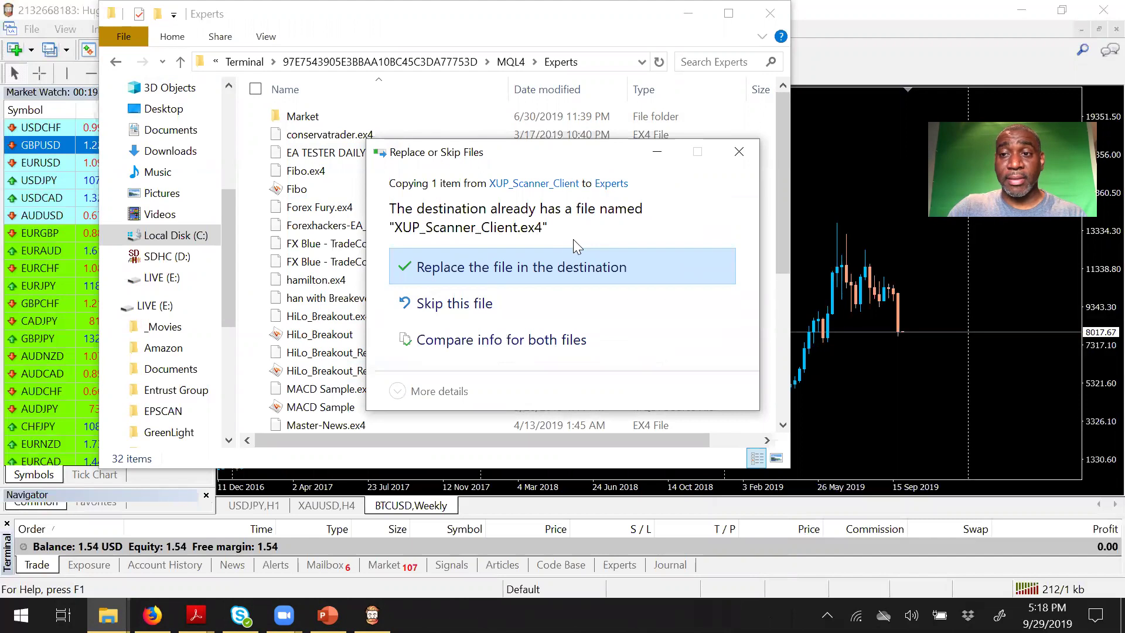
{"action": "left_click", "coordinate": [461, 309]}
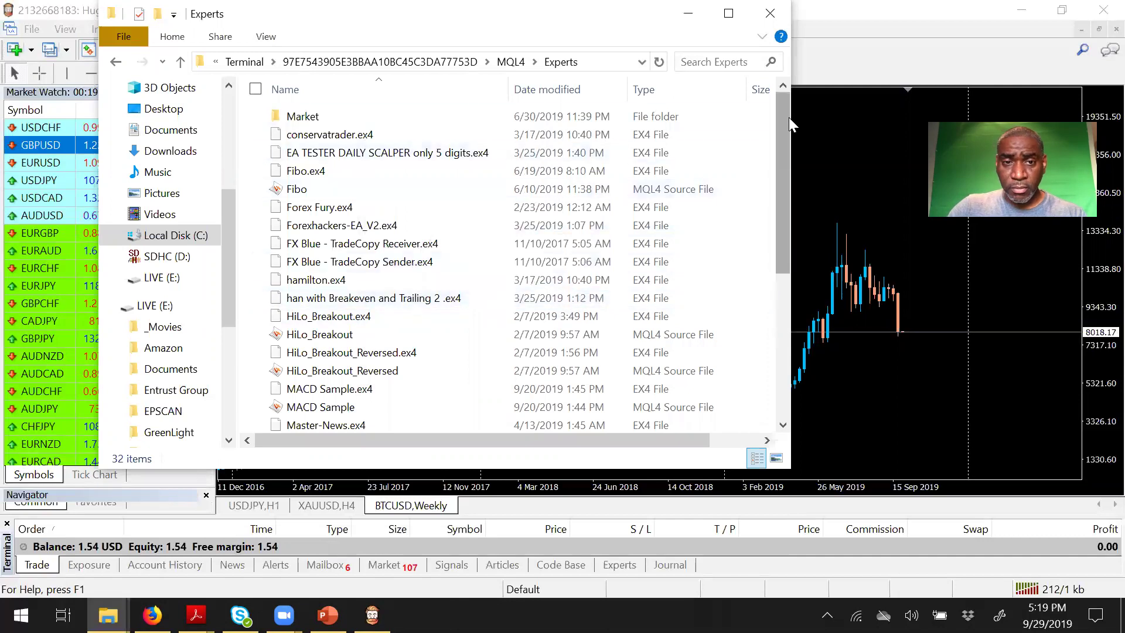
{"action": "left_click_drag", "start_coordinate": [780, 185], "coordinate": [779, 320]}
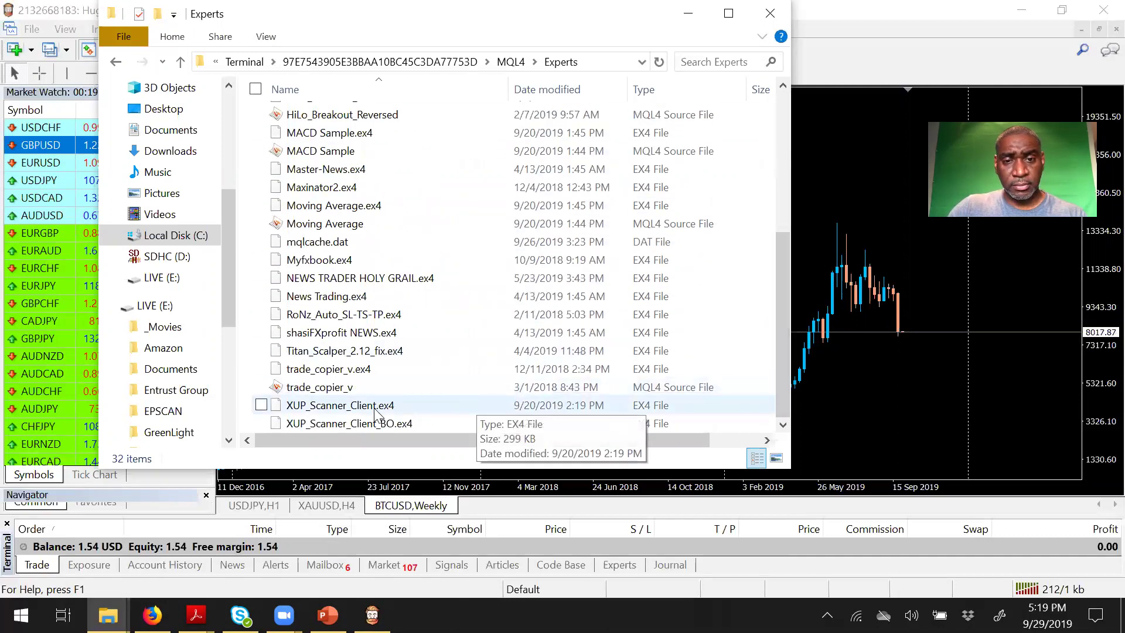
{"action": "left_click", "coordinate": [770, 13]}
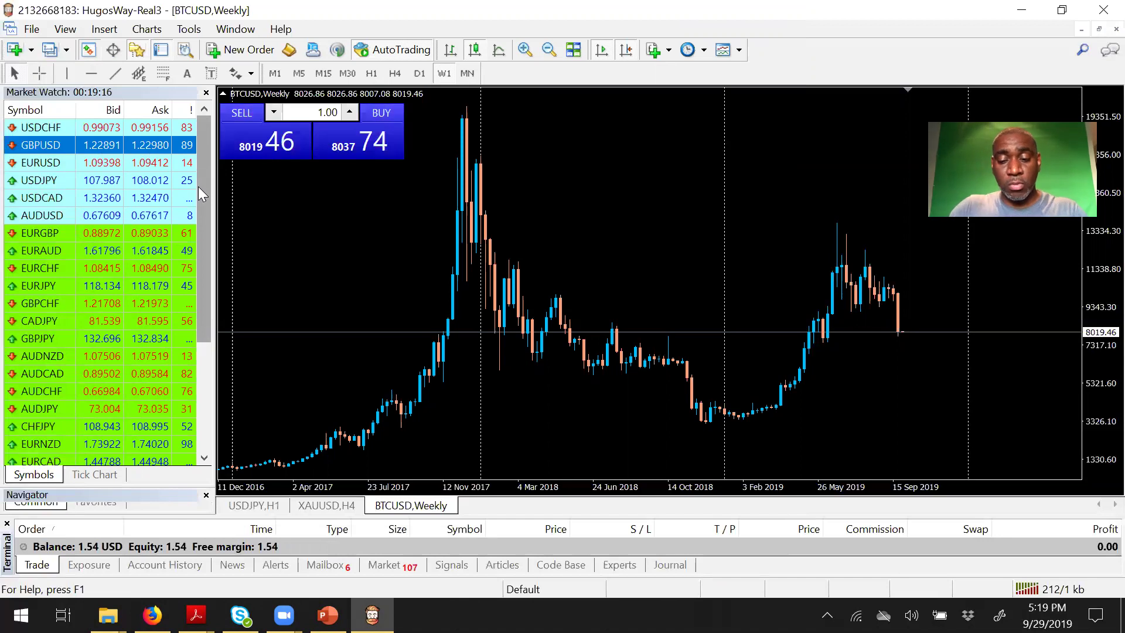
{"action": "key", "text": "ctrl+o"}
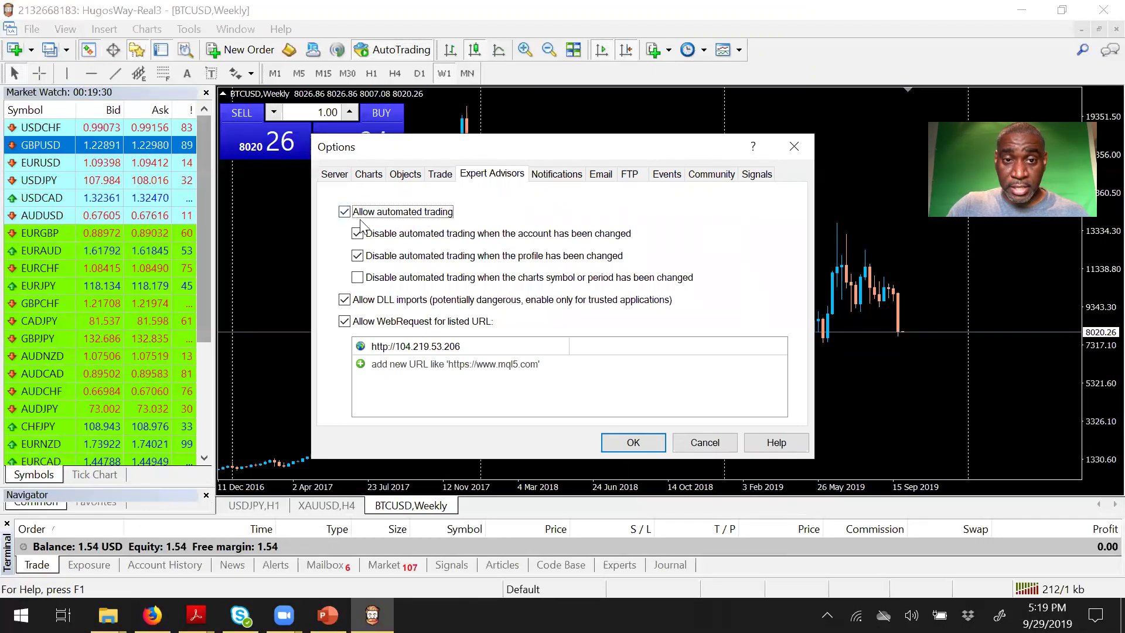
{"action": "left_click", "coordinate": [344, 299]}
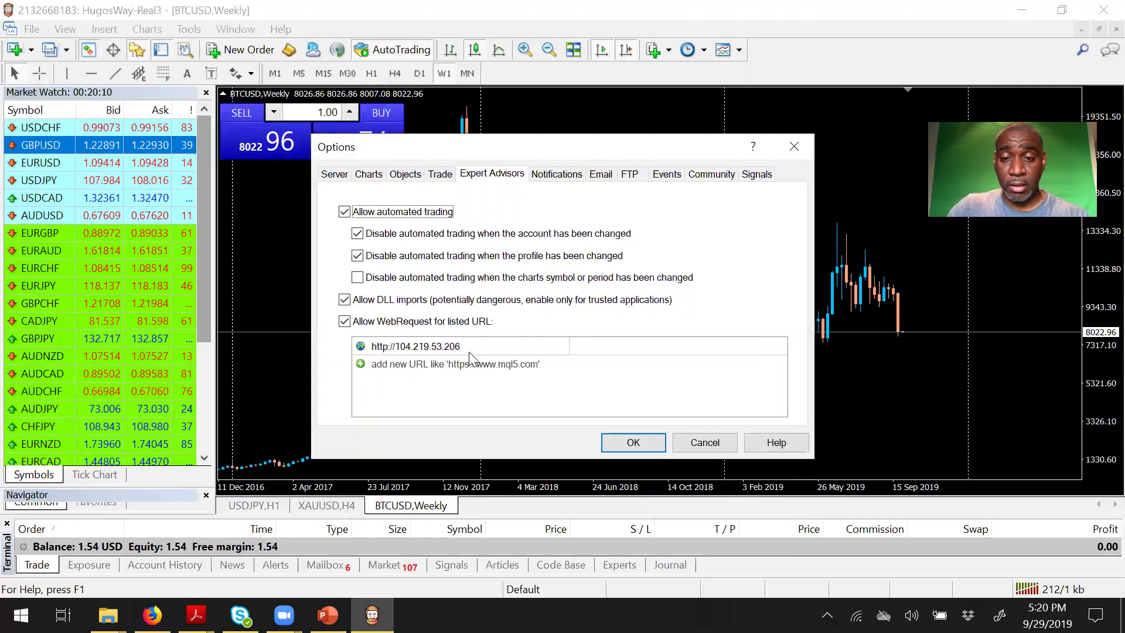
{"action": "left_click", "coordinate": [617, 444]}
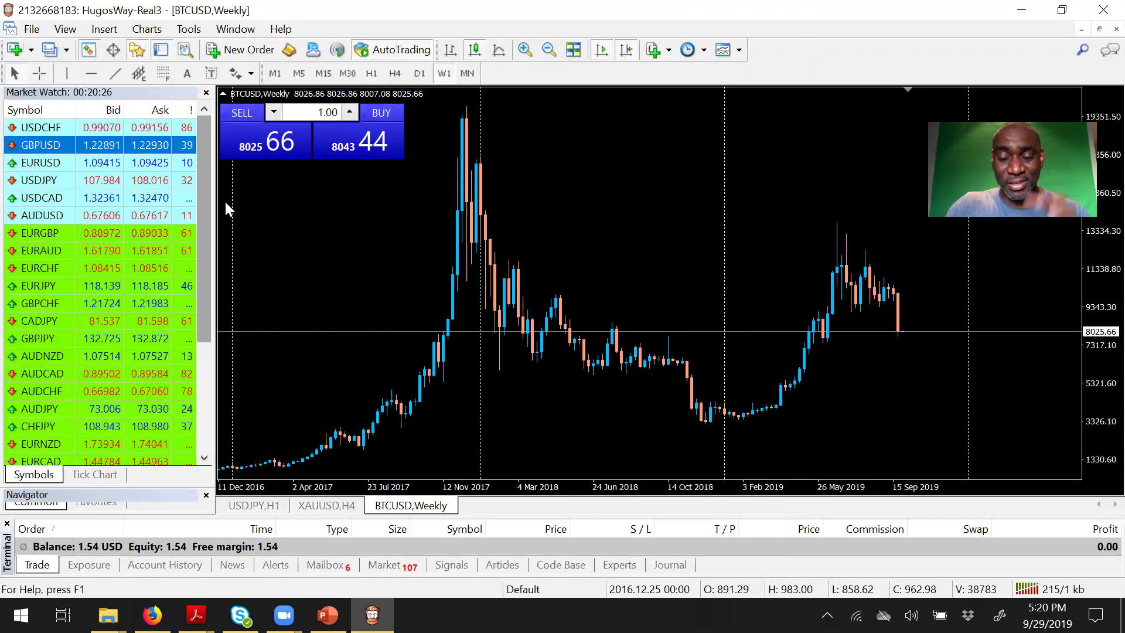
Step: Close the Market Watch window and toggle the Navigator back on at the left
{"action": "left_click", "coordinate": [207, 93]}
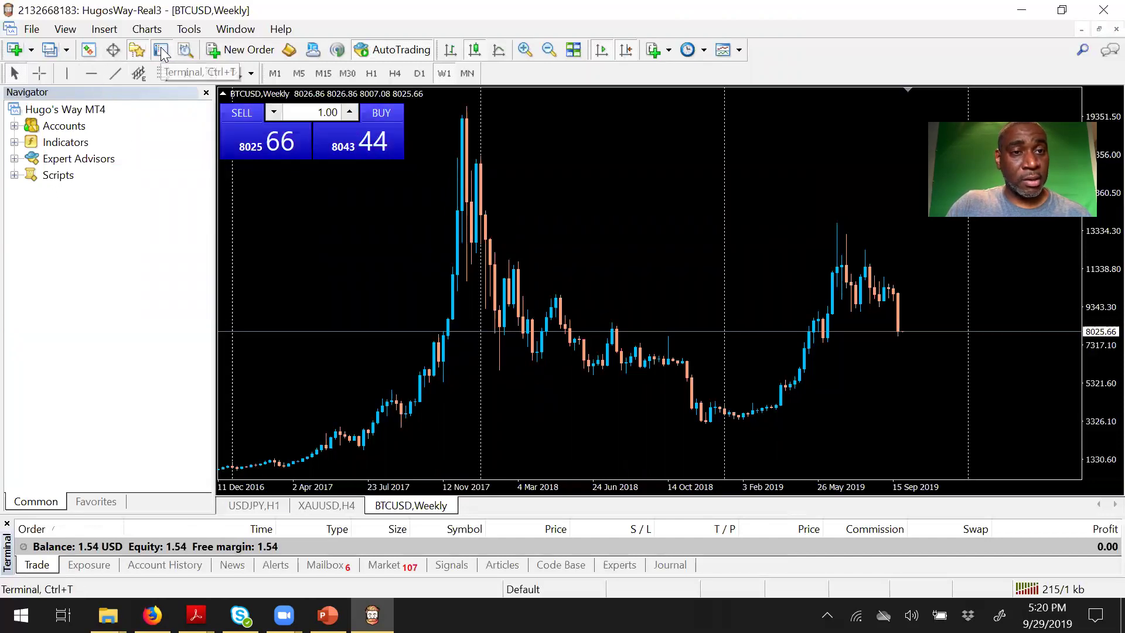
{"action": "left_click", "coordinate": [136, 53]}
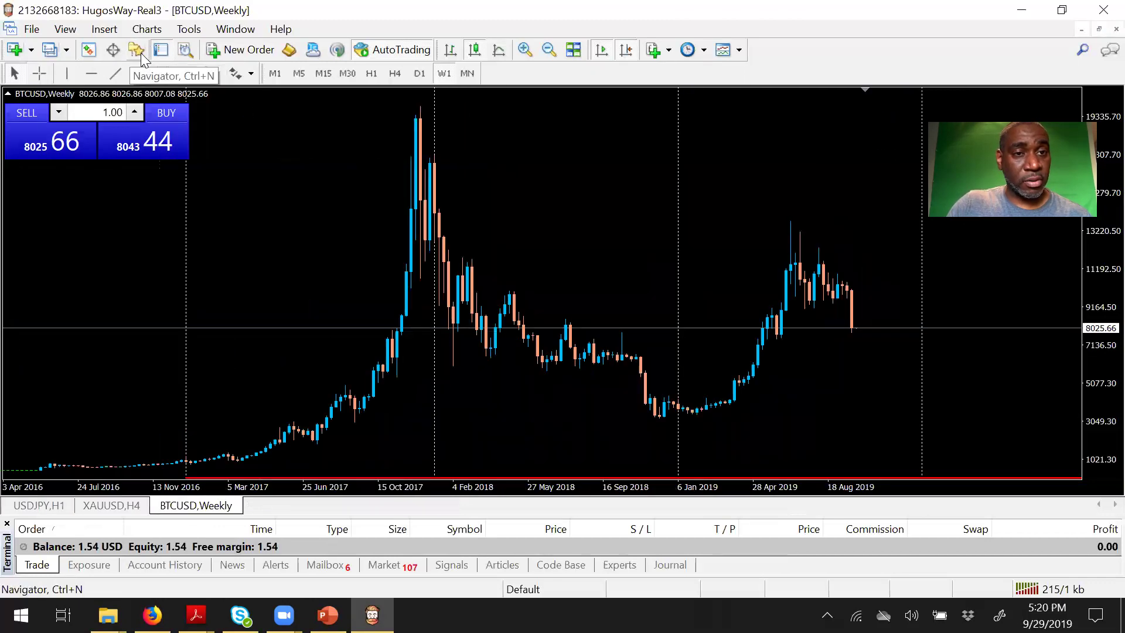
{"action": "left_click", "coordinate": [139, 52]}
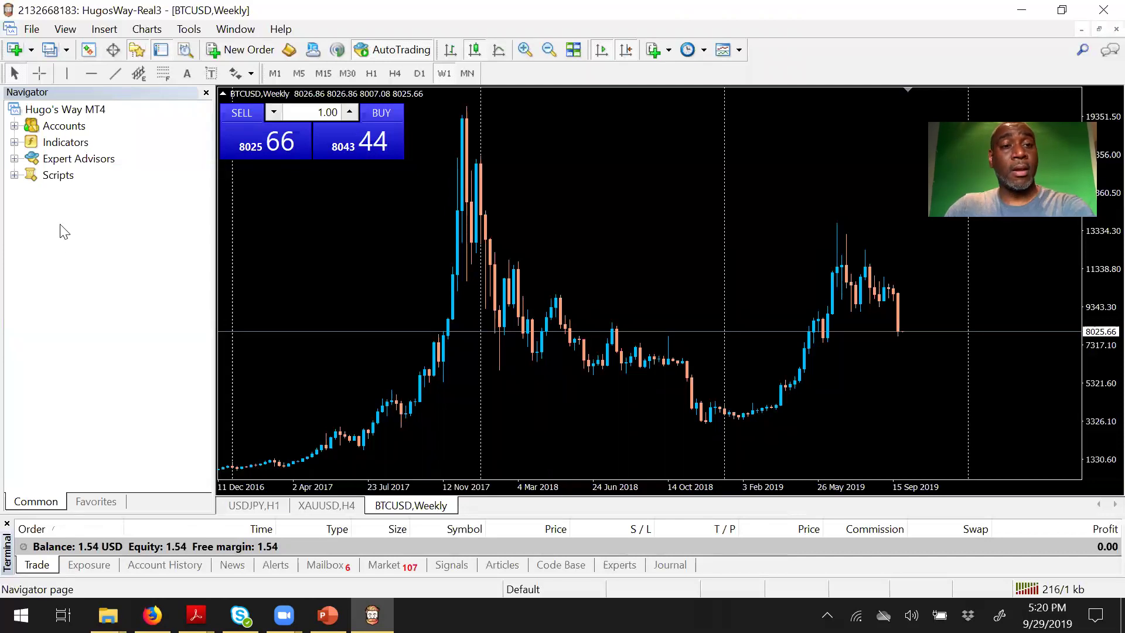
Step: Expand and refresh Expert Advisors to list XUP_Scanner_Client and XUP_Scanner_Client_BO
{"action": "left_click", "coordinate": [14, 158]}
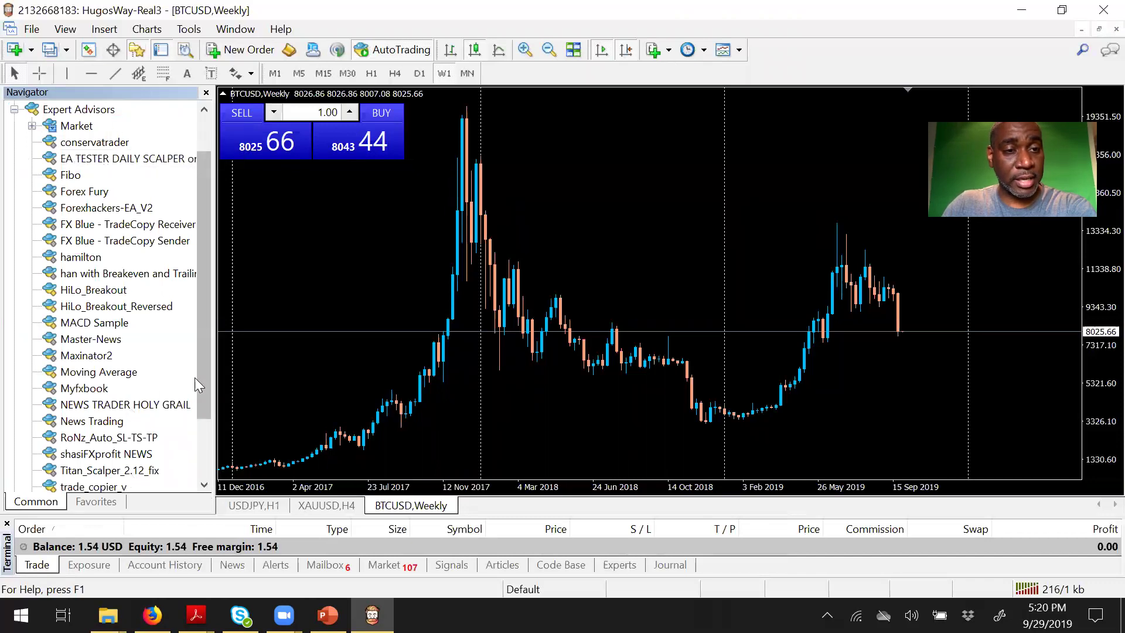
{"action": "right_click", "coordinate": [72, 112]}
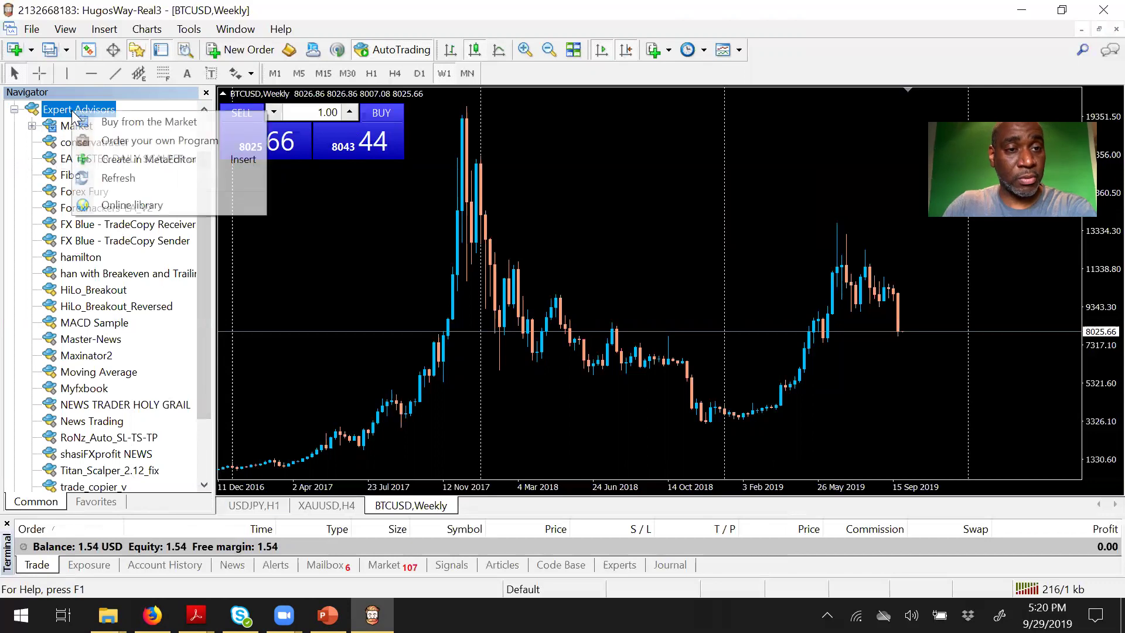
{"action": "left_click", "coordinate": [122, 181]}
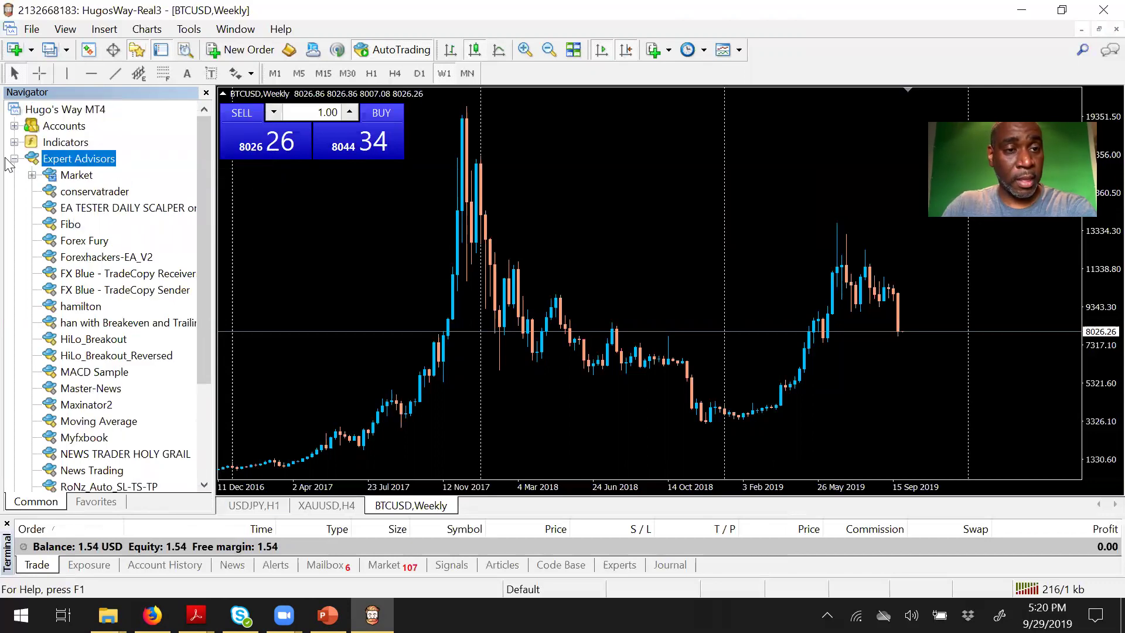
{"action": "left_click_drag", "start_coordinate": [198, 148], "coordinate": [206, 254]}
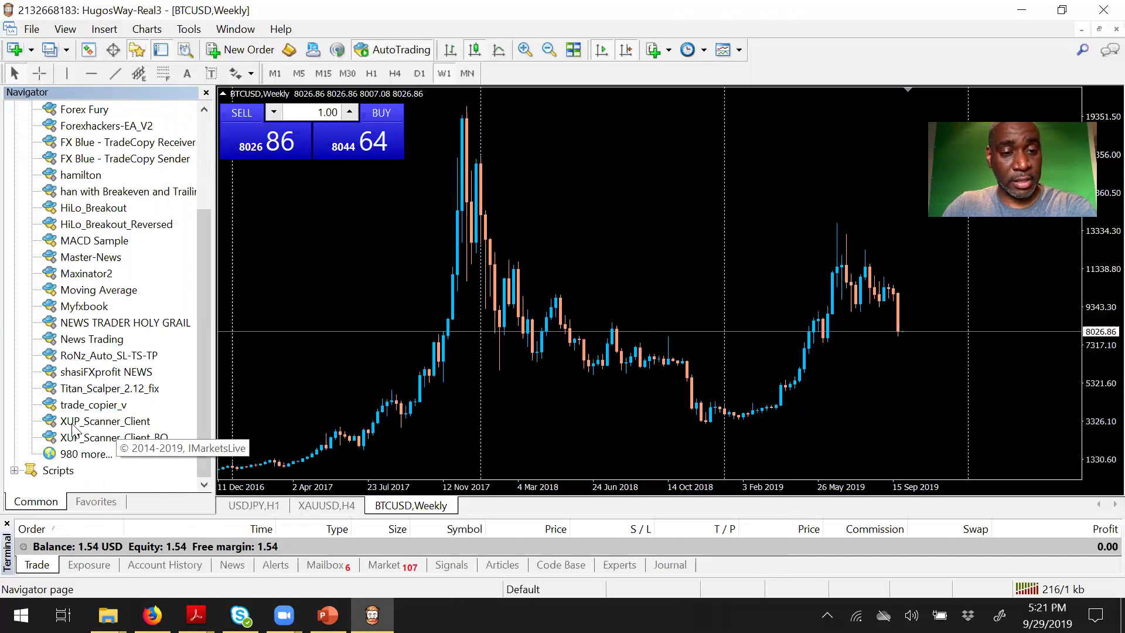
Step: Close the USDJPY,H1 chart window and switch to the XAUUSD,H4 chart tab
{"action": "left_click", "coordinate": [261, 508]}
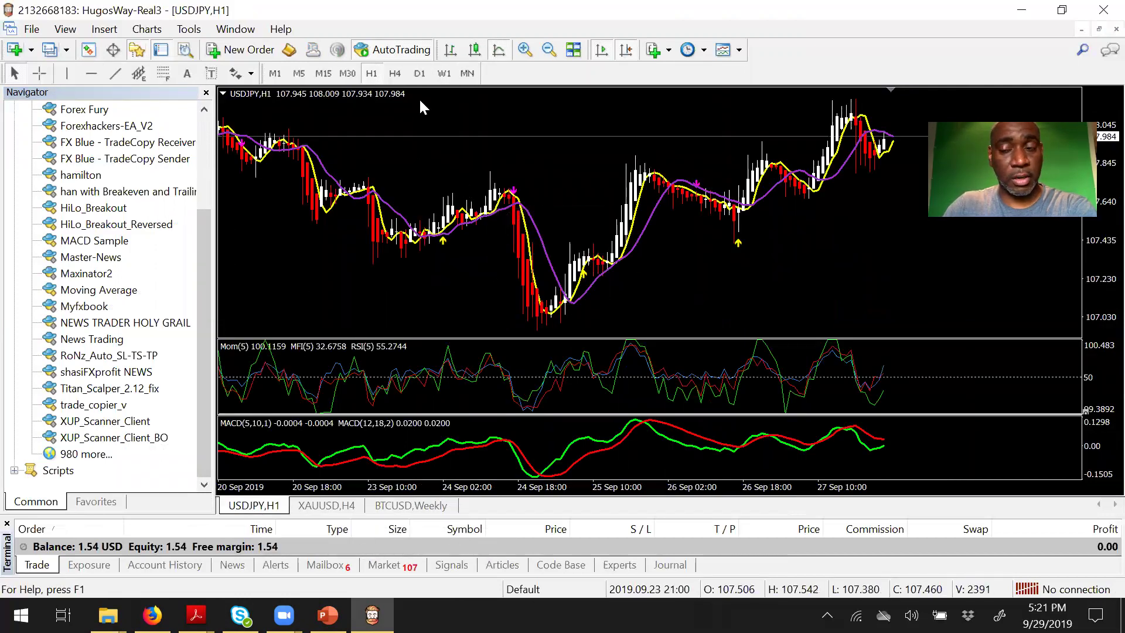
{"action": "left_click", "coordinate": [1116, 29]}
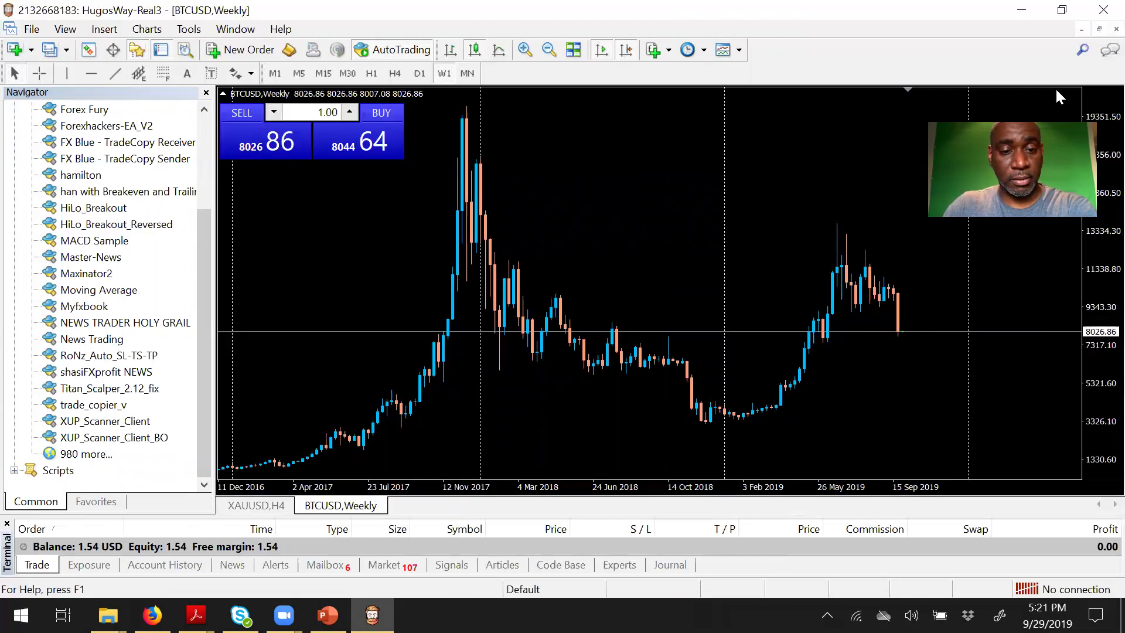
{"action": "left_click", "coordinate": [262, 506]}
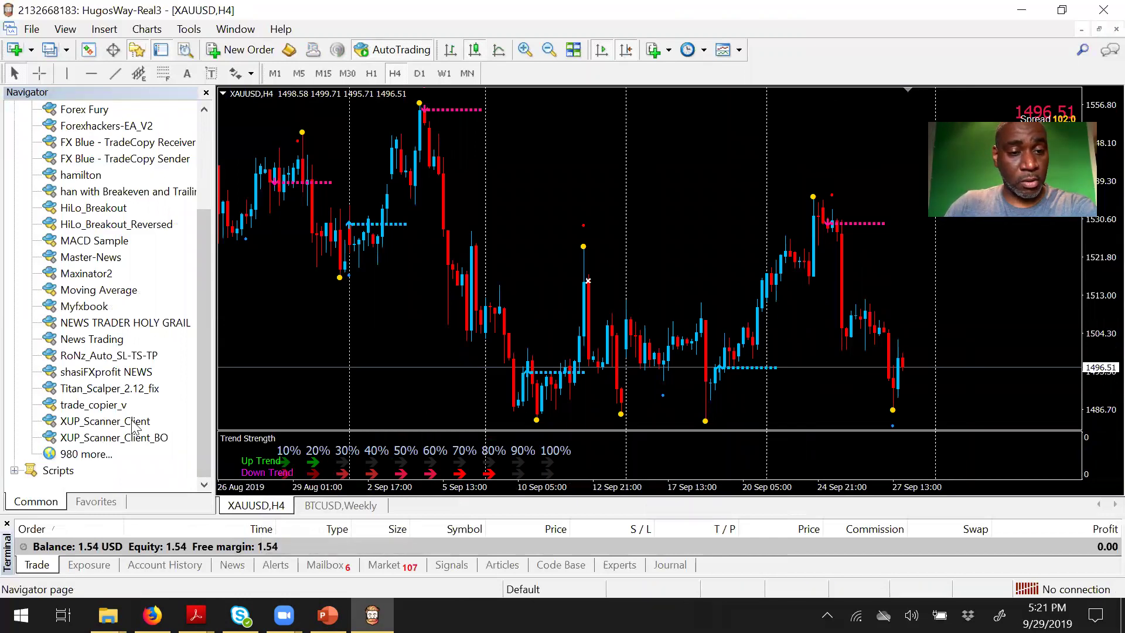
Step: Attach XUP_Scanner_Client to the XAUUSD chart and enter the account user name and password
{"action": "left_click_drag", "start_coordinate": [133, 428], "coordinate": [530, 248]}
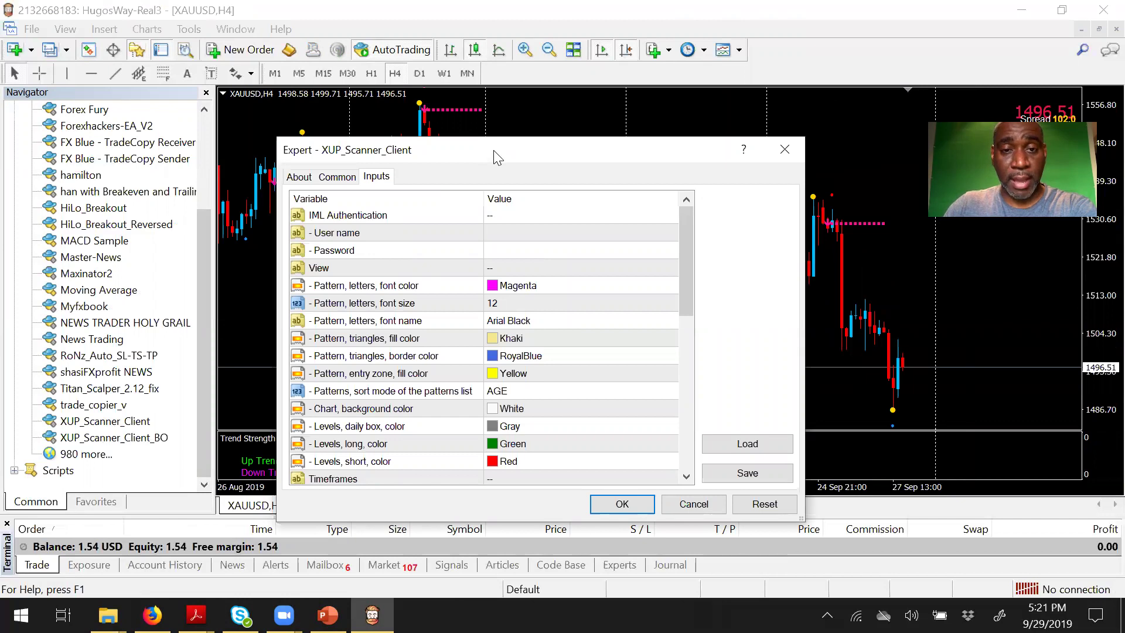
{"action": "left_click_drag", "start_coordinate": [497, 158], "coordinate": [518, 124]}
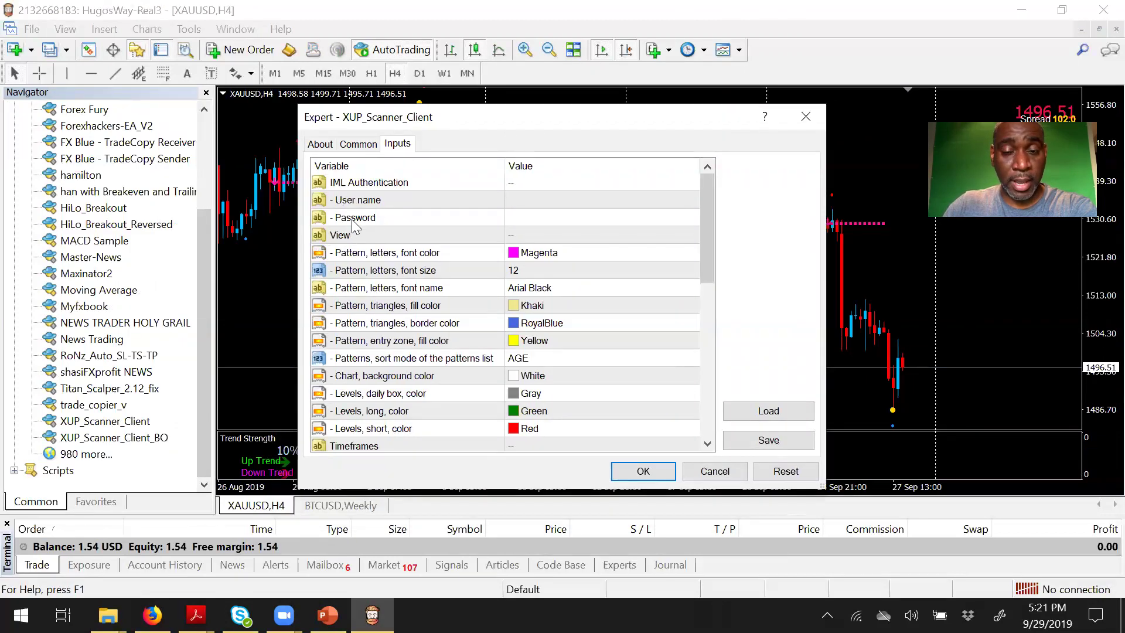
{"action": "double_click", "coordinate": [545, 199]}
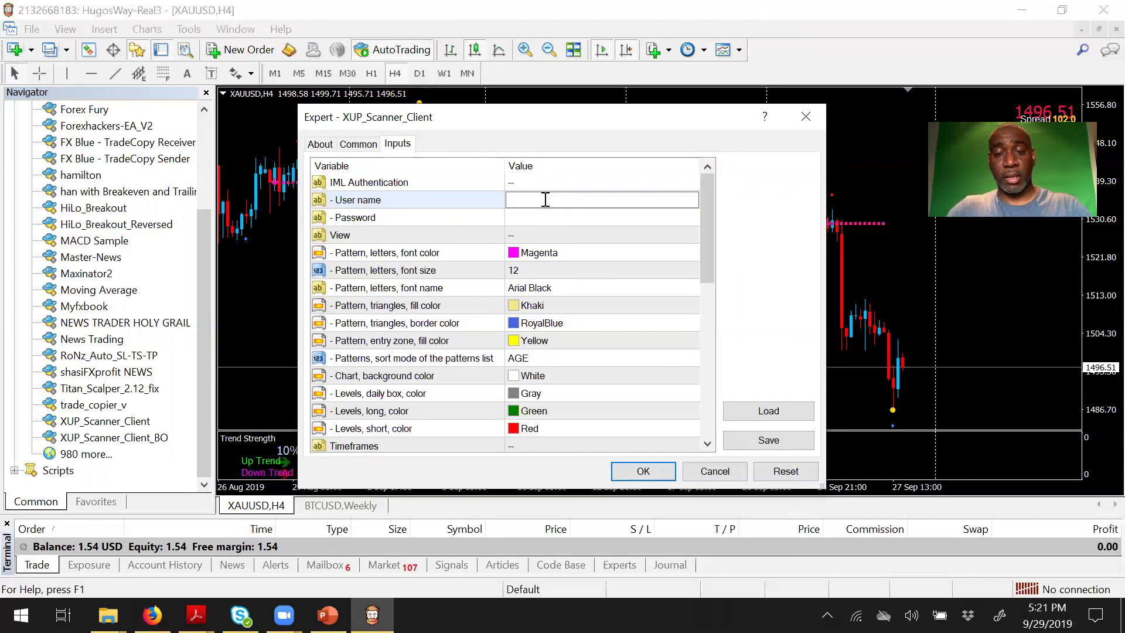
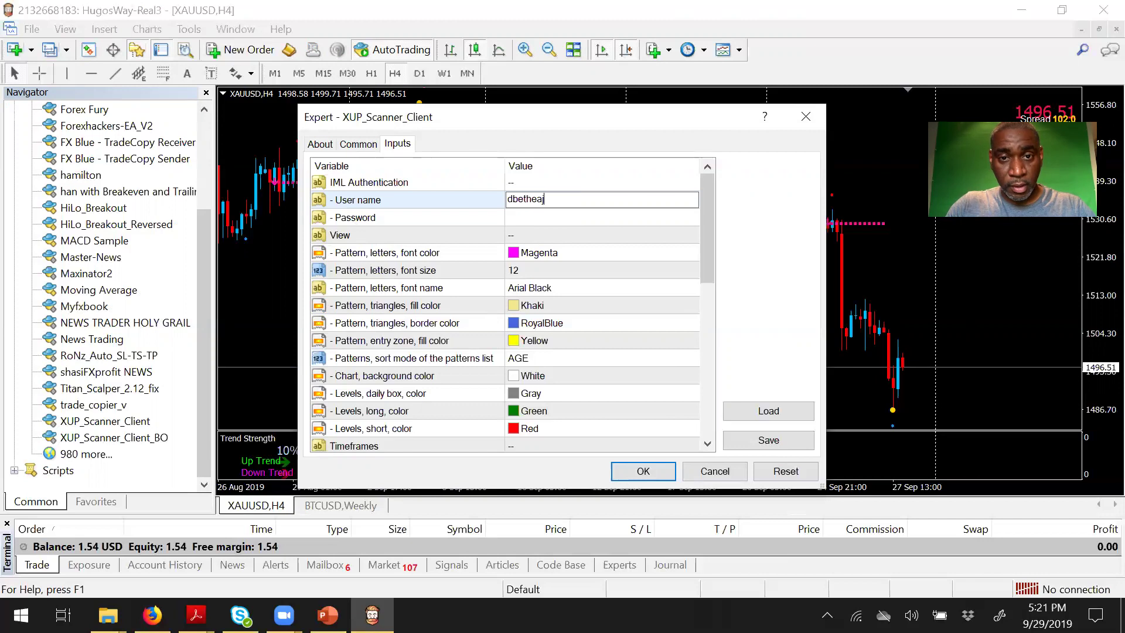
{"action": "double_click", "coordinate": [537, 214]}
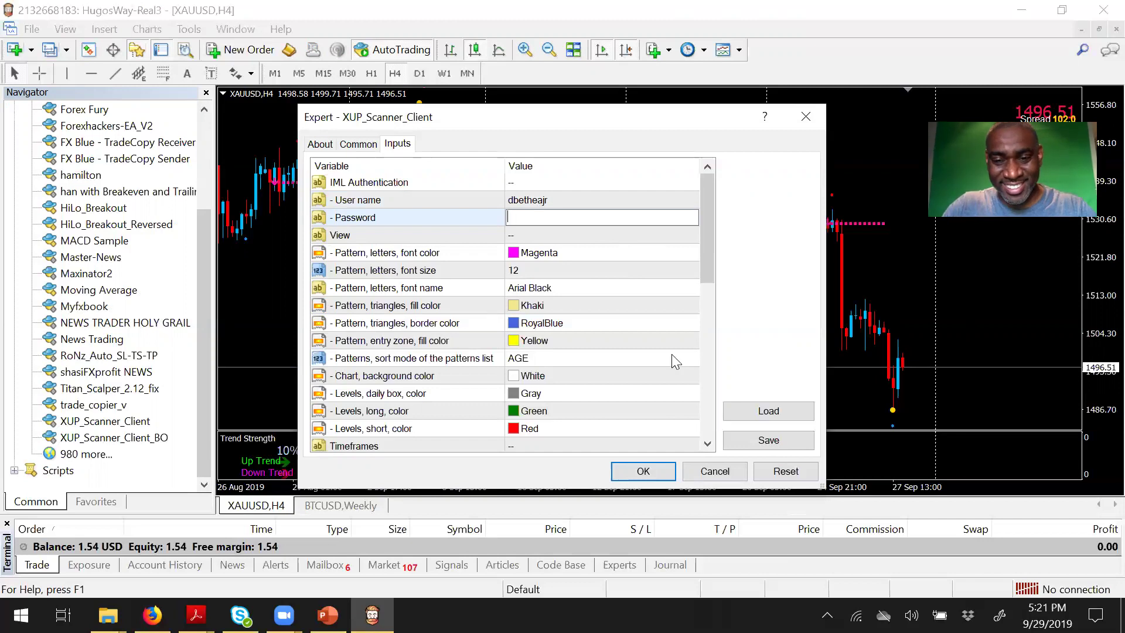
Step: Set Alert popup to true and apply the scanner settings to the chart
{"action": "left_click_drag", "start_coordinate": [710, 248], "coordinate": [718, 419]}
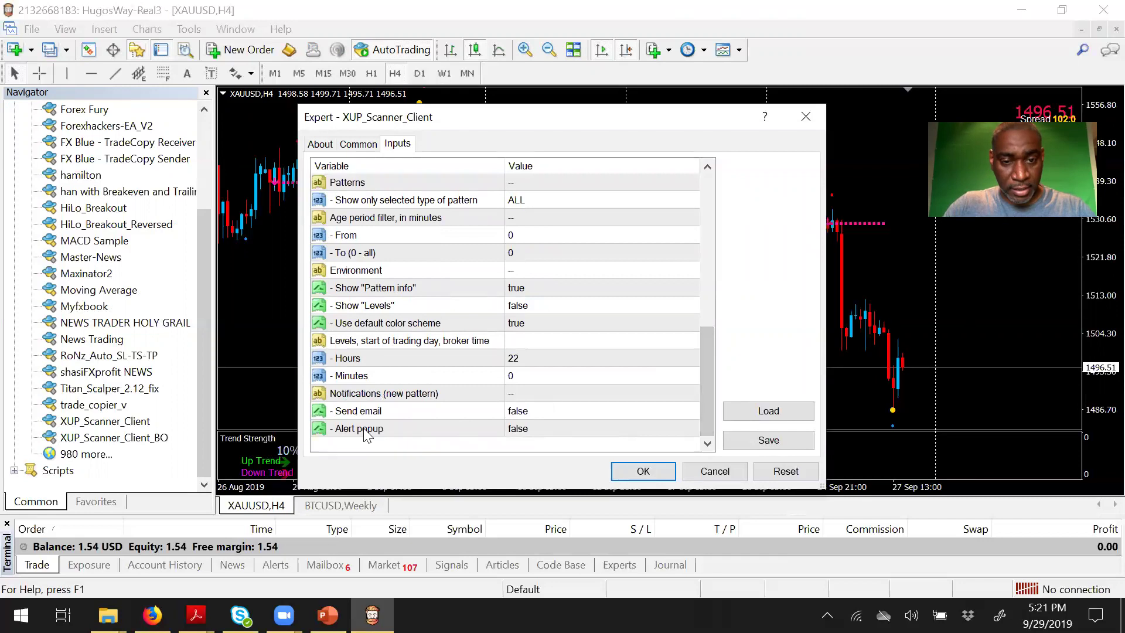
{"action": "double_click", "coordinate": [562, 431]}
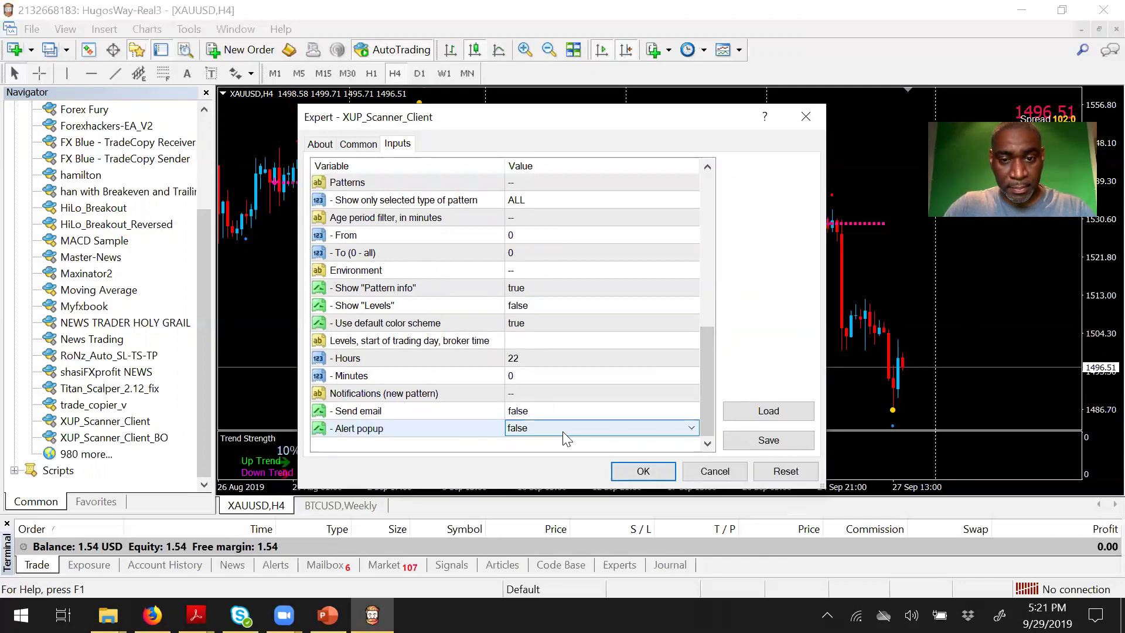
{"action": "left_click", "coordinate": [563, 431]}
{"action": "left_click", "coordinate": [551, 454]}
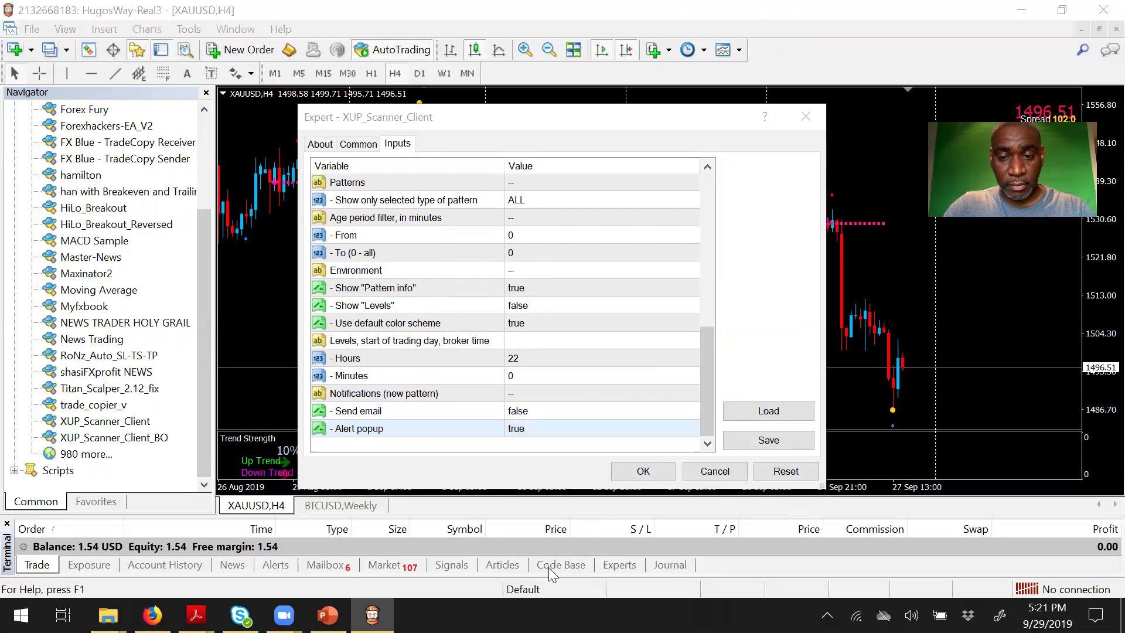
{"action": "left_click", "coordinate": [645, 470]}
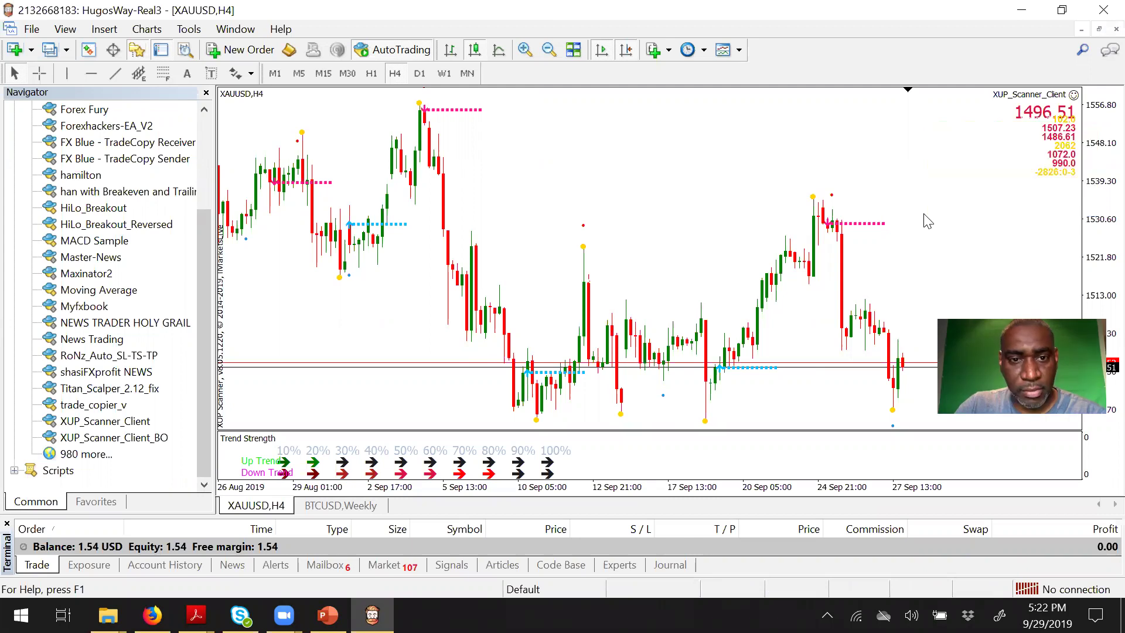
Step: Pan the chart back to earlier August candles, then open the GBPJPY M5 pattern
{"action": "right_click", "coordinate": [521, 349]}
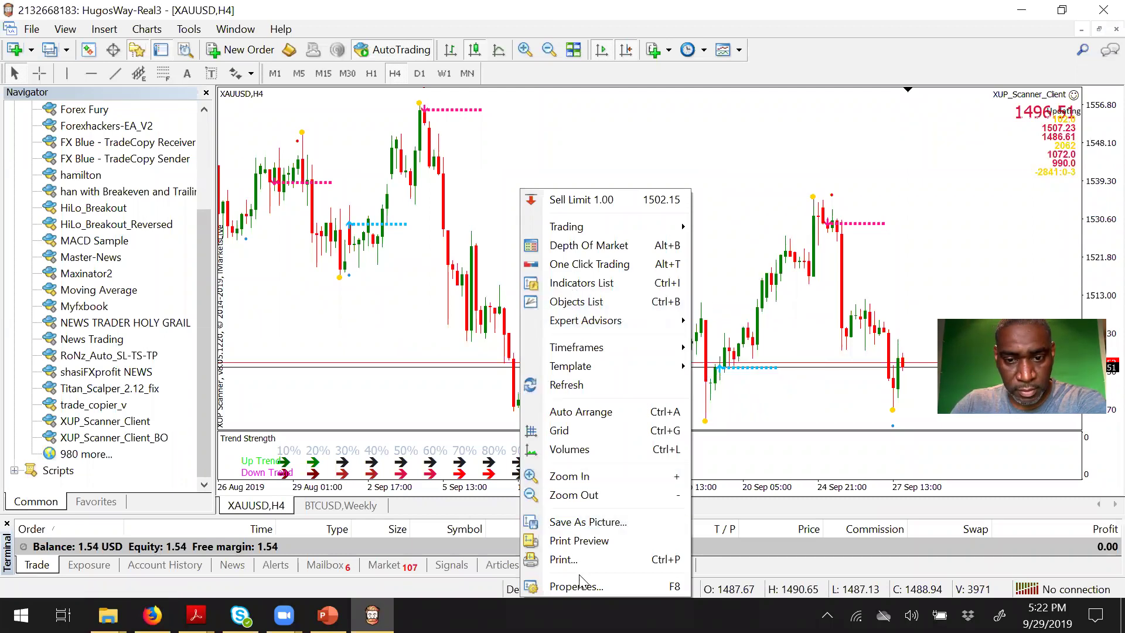
{"action": "left_click", "coordinate": [798, 358]}
{"action": "scroll", "coordinate": [761, 139], "scroll_direction": "up", "scroll_amount": 3}
{"action": "left_click_drag", "start_coordinate": [761, 138], "coordinate": [616, 231]}
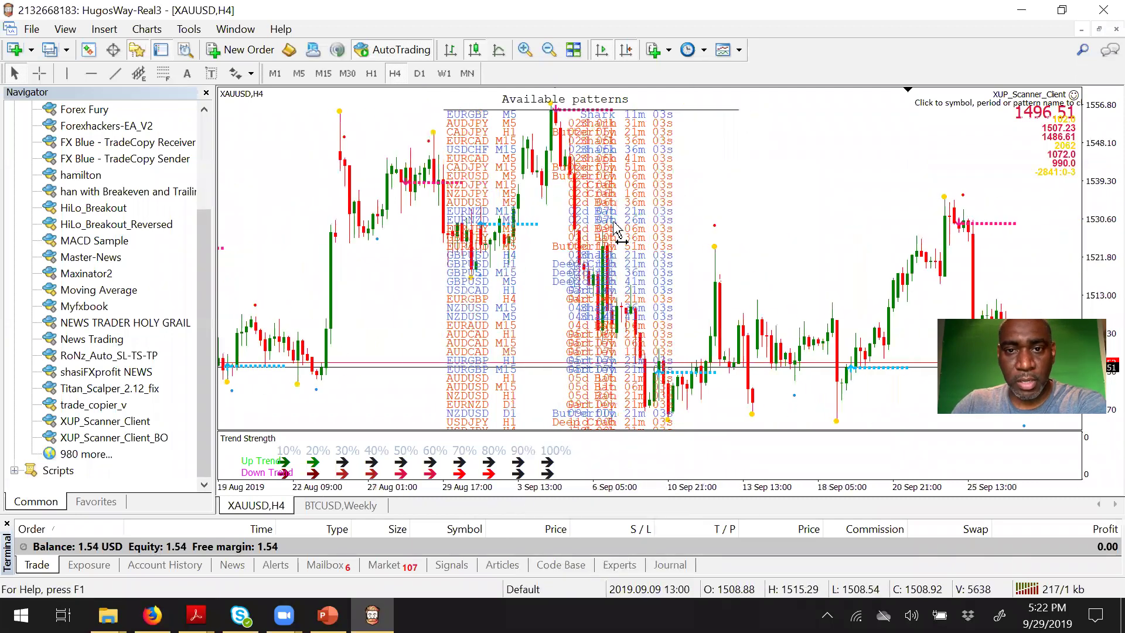
{"action": "left_click", "coordinate": [440, 238]}
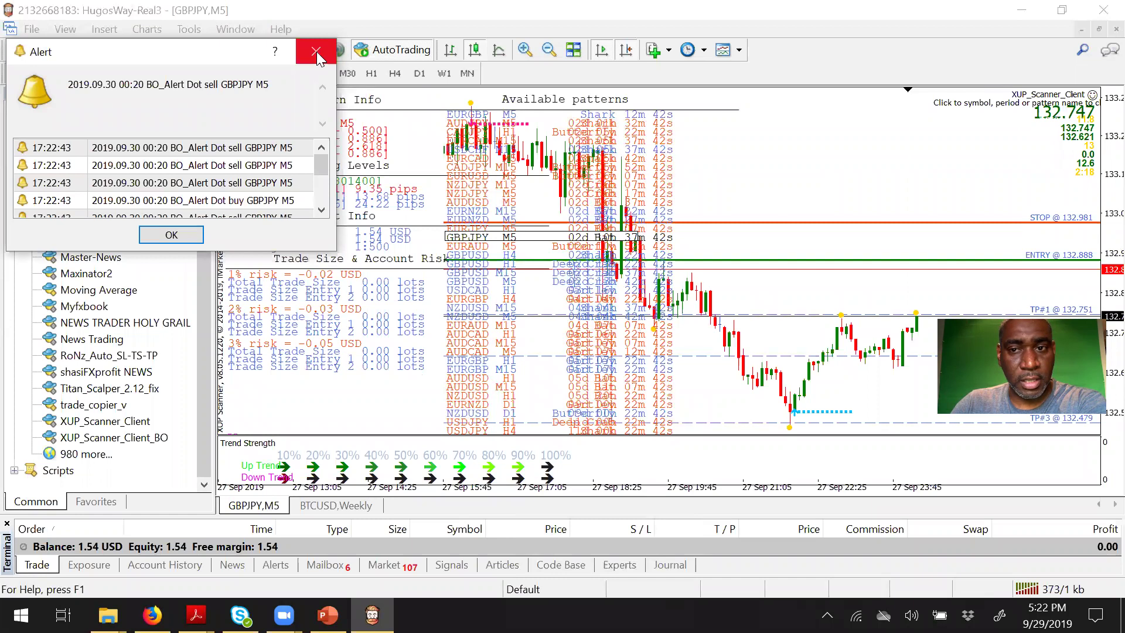
Step: Dismiss the alert, zoom through the EURGBP M5 Shark pattern, then open AUDCAD H1 Gartley
{"action": "left_click", "coordinate": [317, 51]}
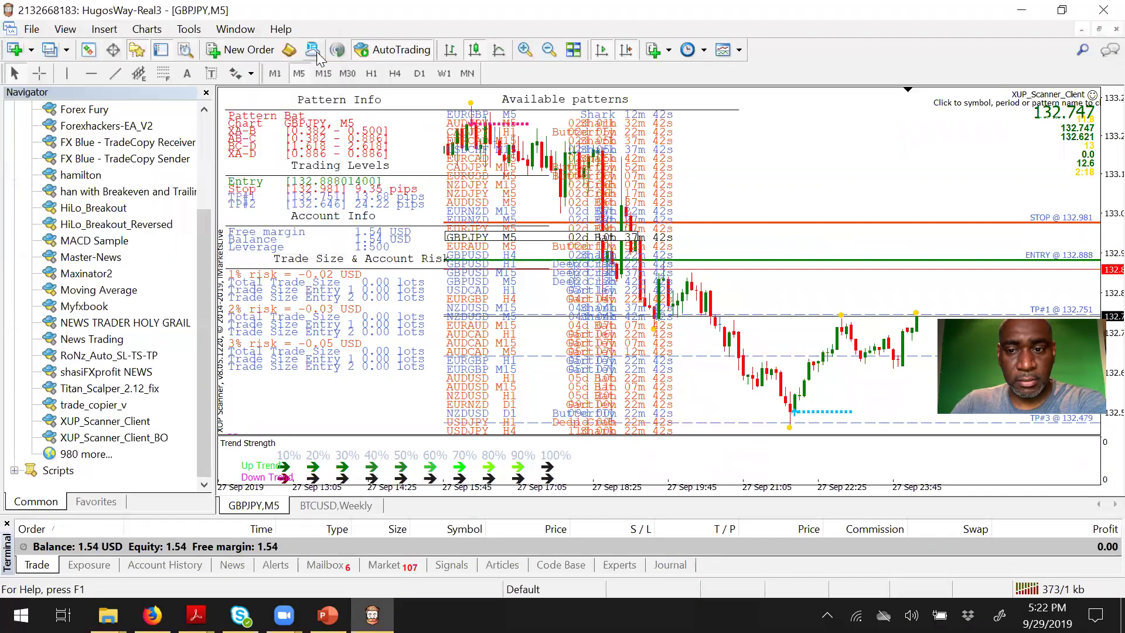
{"action": "left_click", "coordinate": [471, 115]}
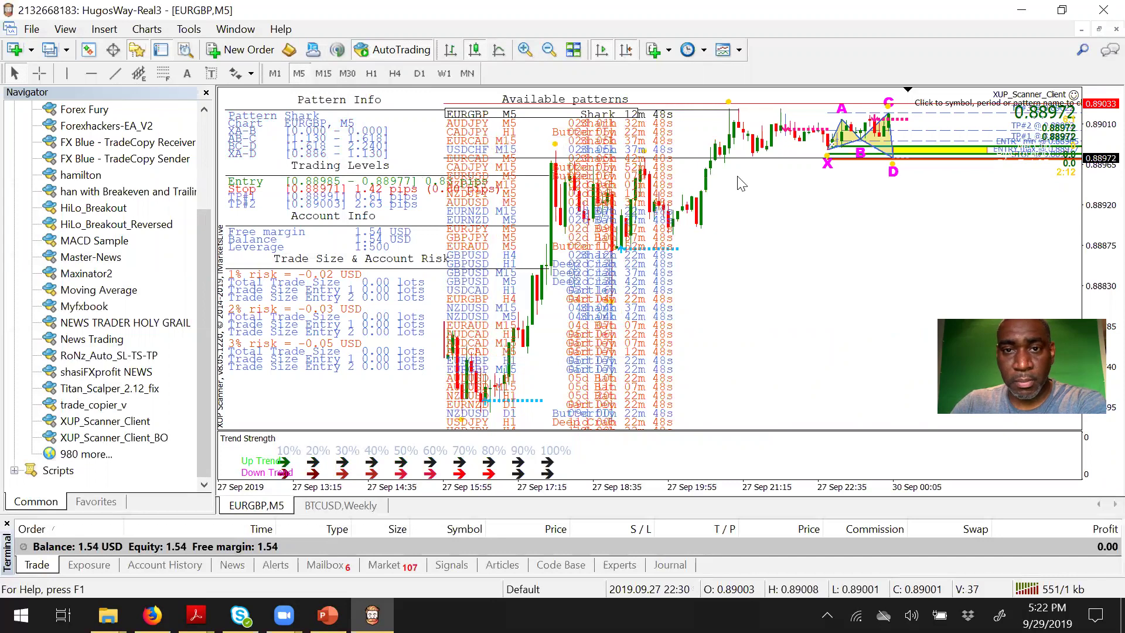
{"action": "left_click", "coordinate": [525, 51]}
{"action": "left_click", "coordinate": [525, 51]}
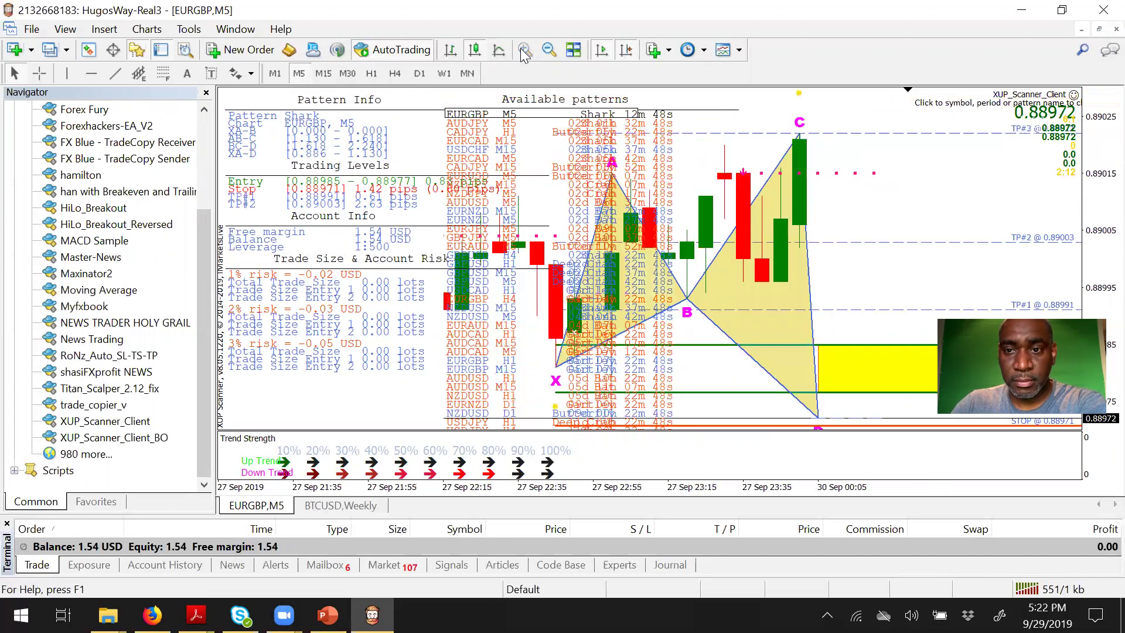
{"action": "left_click", "coordinate": [550, 52]}
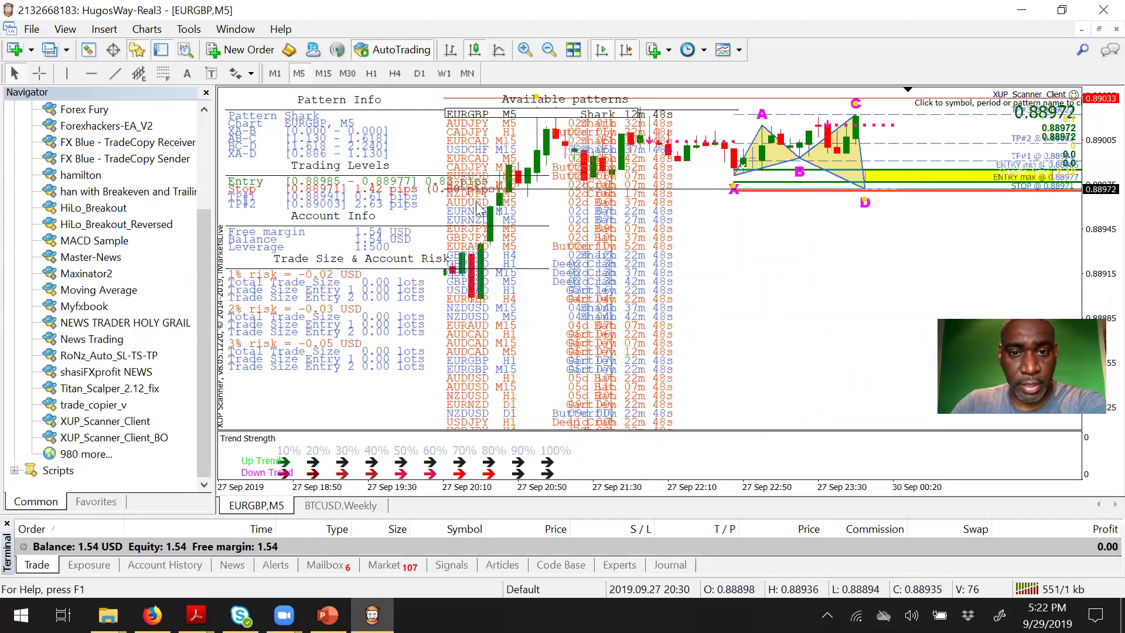
{"action": "left_click", "coordinate": [469, 334]}
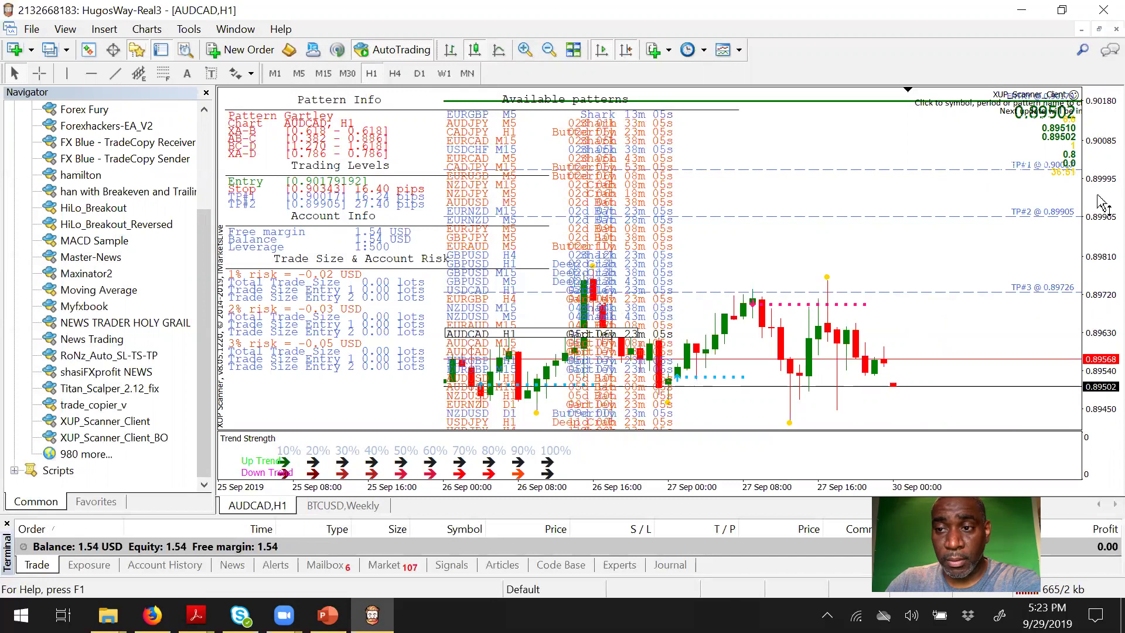
Step: Compress the AUDCAD price axis to fit all levels, then open the AUDJPY M5 Shark pattern
{"action": "left_click_drag", "start_coordinate": [1101, 202], "coordinate": [1104, 264]}
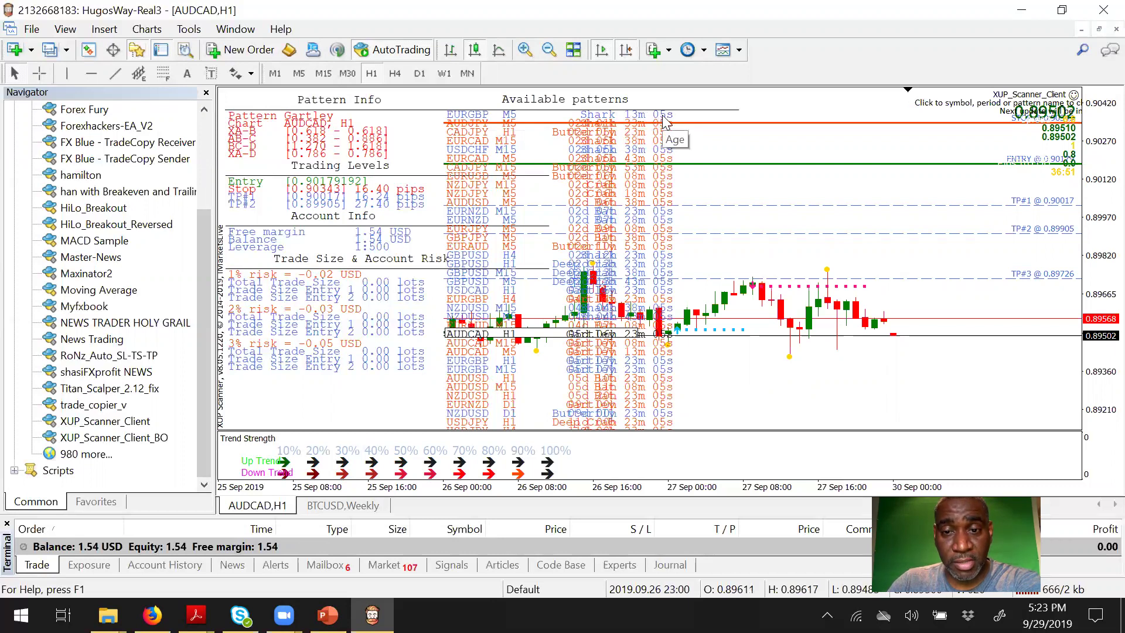
{"action": "left_click", "coordinate": [457, 123]}
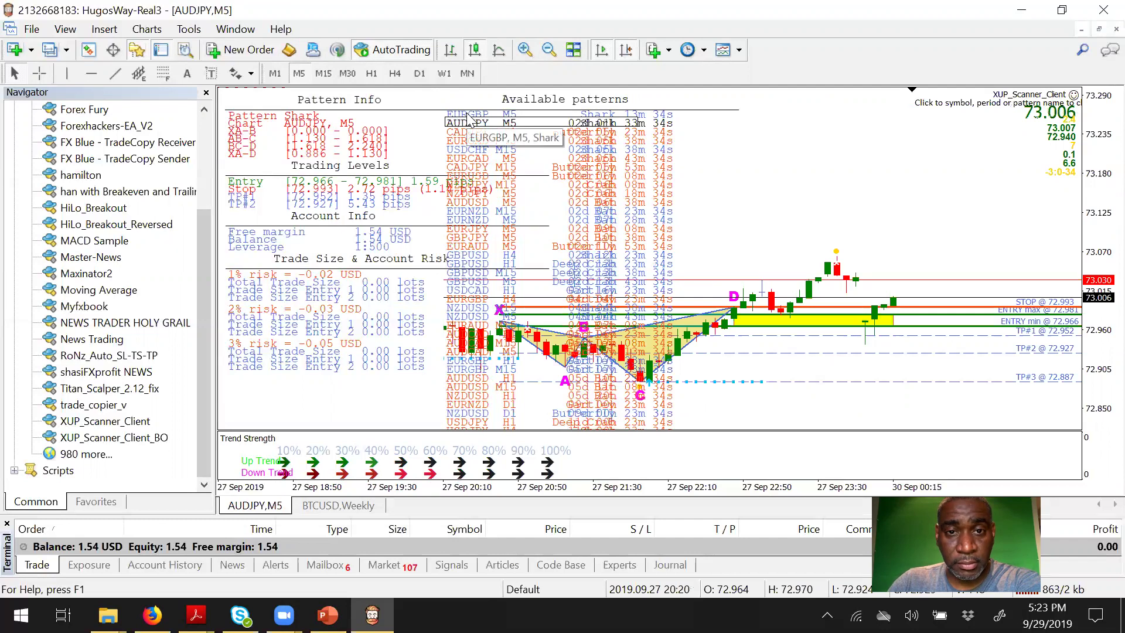
Step: Pick the EURGBP M5 row at the top of the Available patterns list
{"action": "left_click", "coordinate": [469, 114]}
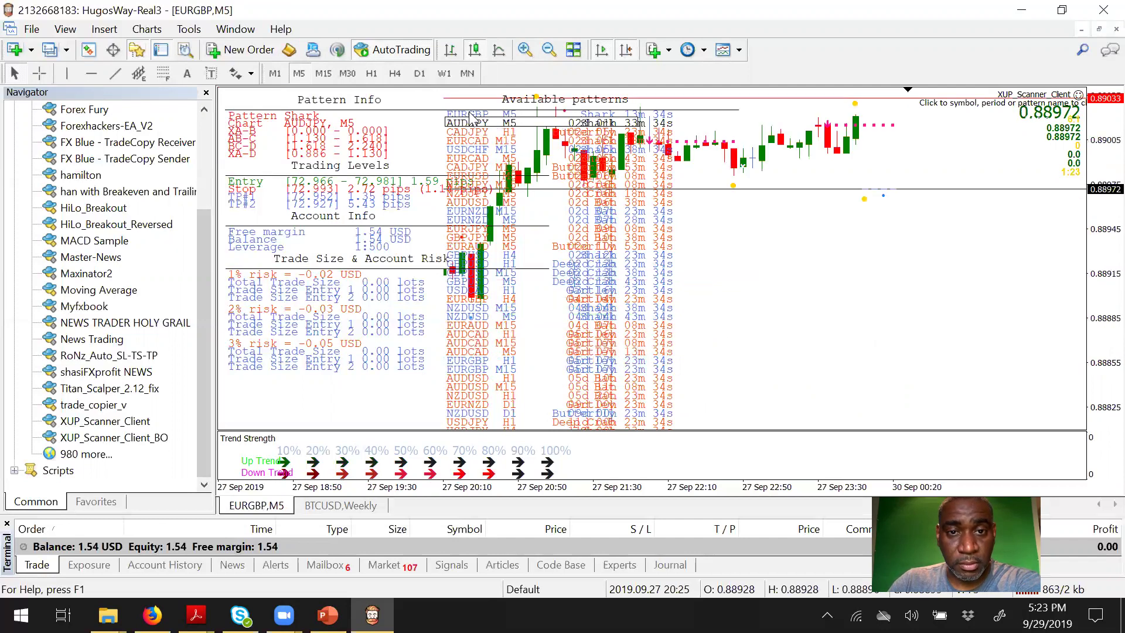